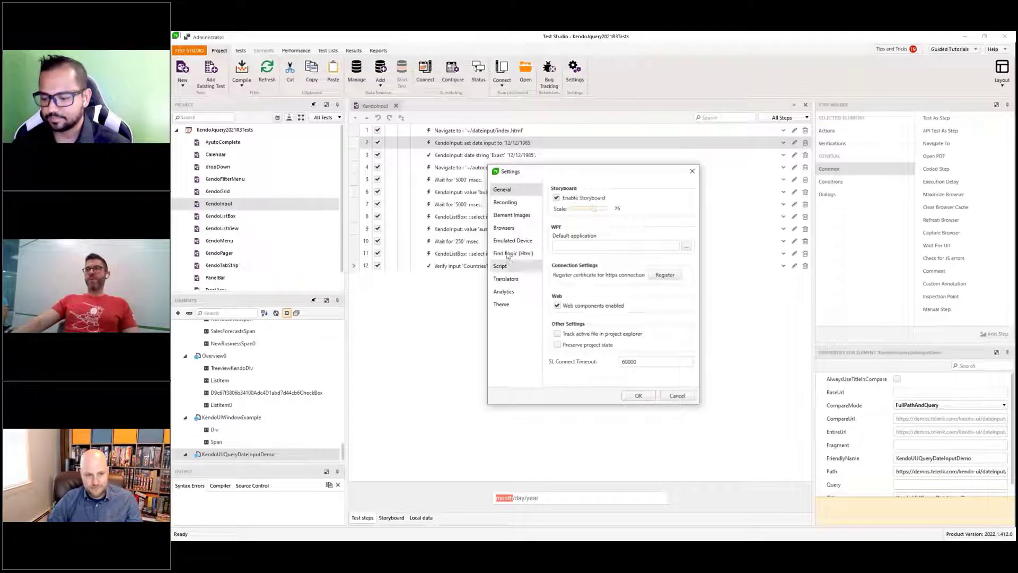
Step: Move the id attribute to the very end of the HTML element find logic order
{"action": "left_click", "coordinate": [513, 253]}
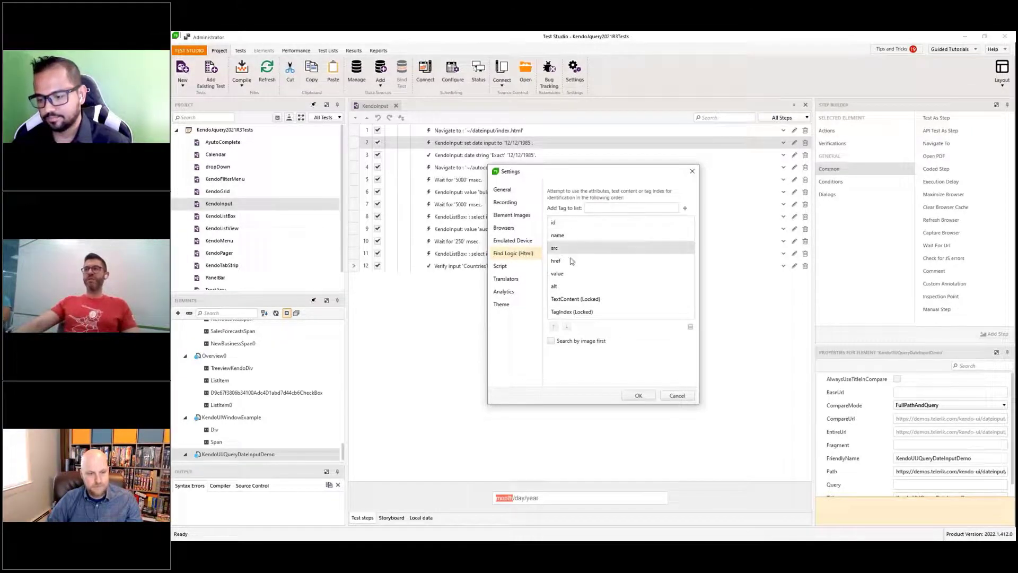
{"action": "left_click", "coordinate": [574, 224]}
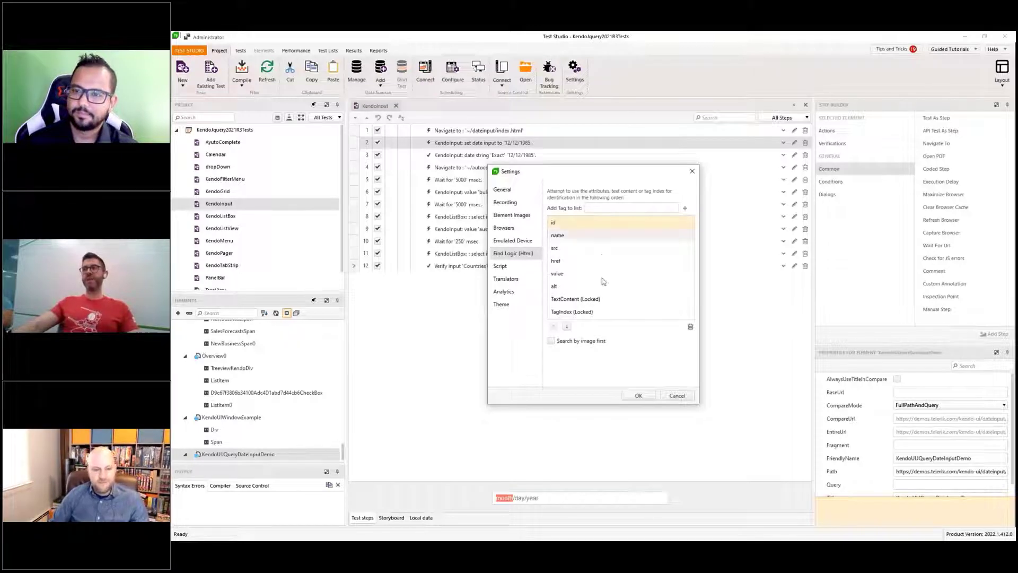
{"action": "left_click", "coordinate": [567, 326]}
{"action": "left_click", "coordinate": [567, 326]}
{"action": "left_click", "coordinate": [567, 326]}
{"action": "left_click", "coordinate": [566, 326]}
{"action": "left_click", "coordinate": [566, 326]}
{"action": "left_click", "coordinate": [567, 326]}
{"action": "left_click", "coordinate": [566, 326]}
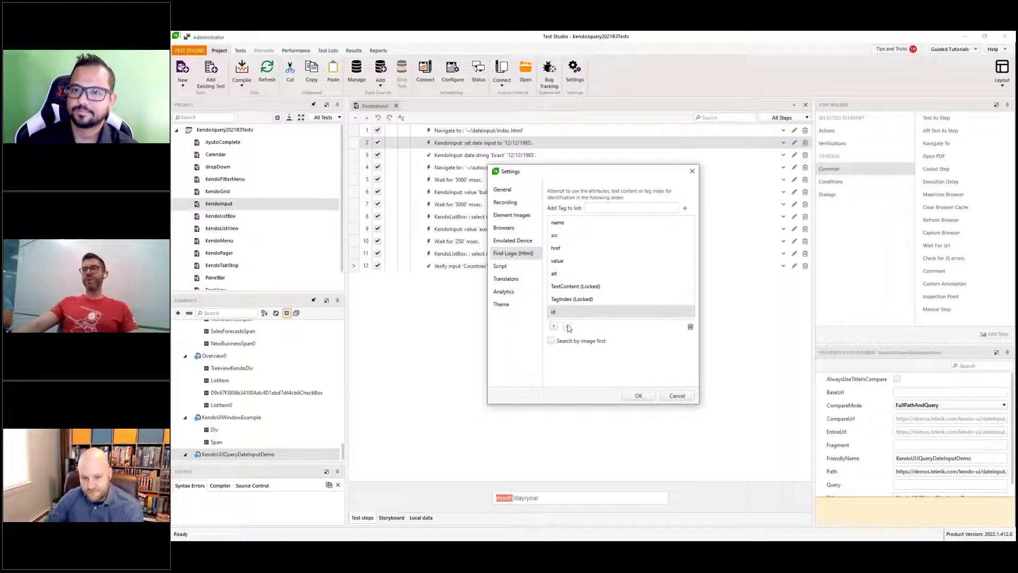
{"action": "left_click", "coordinate": [618, 222]}
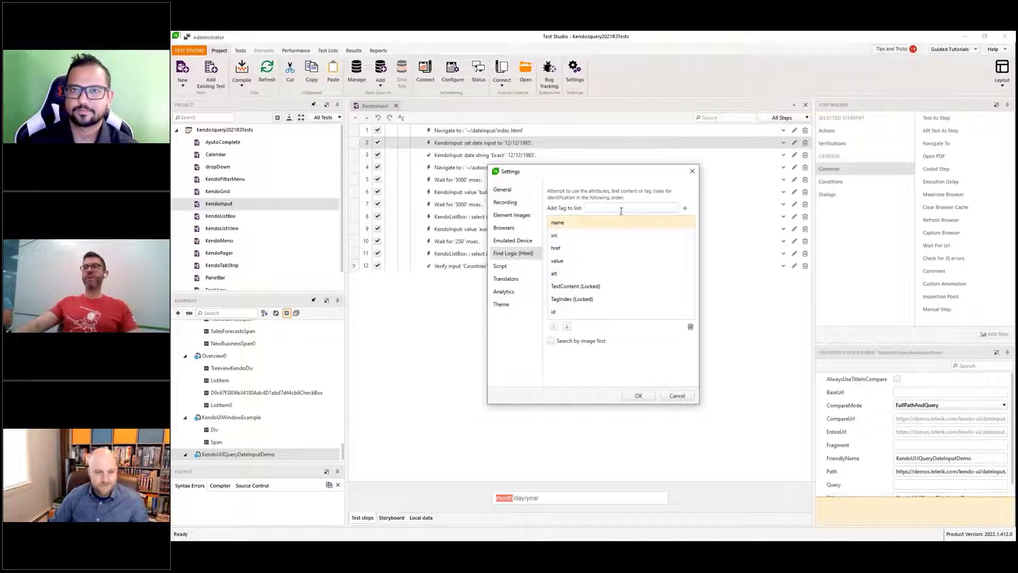
{"action": "left_click", "coordinate": [622, 211]}
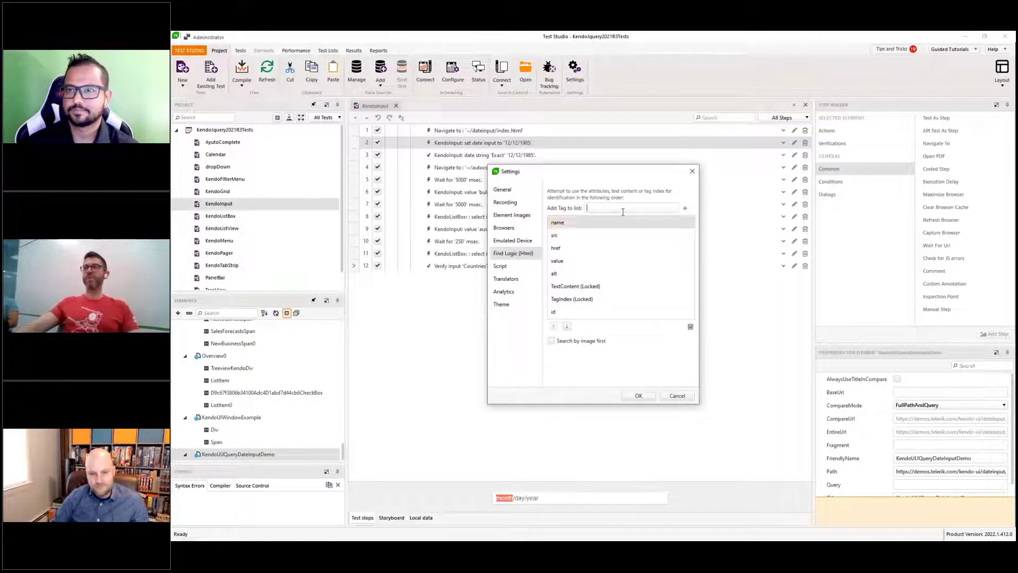
{"action": "type", "text": "cu"}
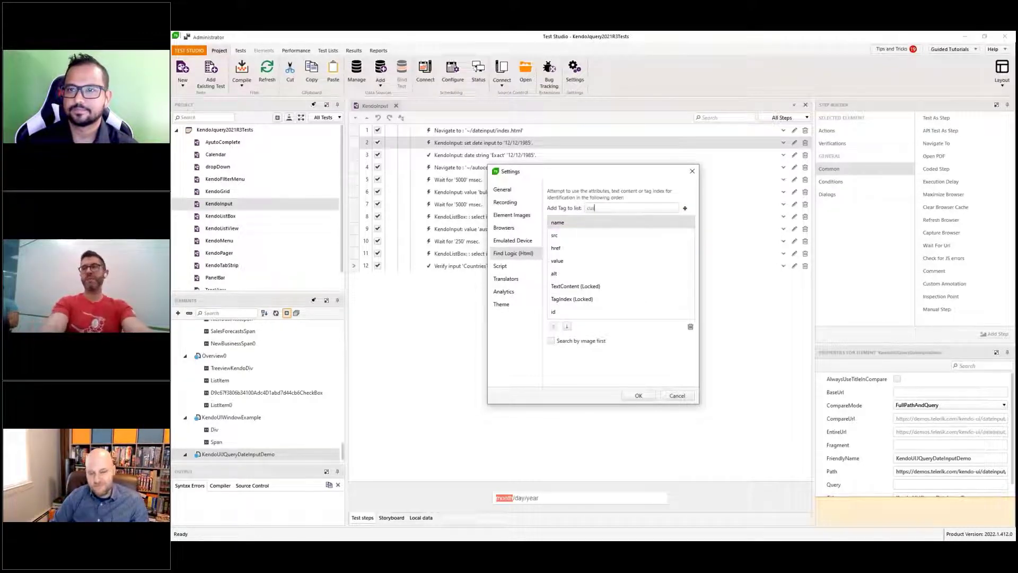
{"action": "type", "text": "s"}
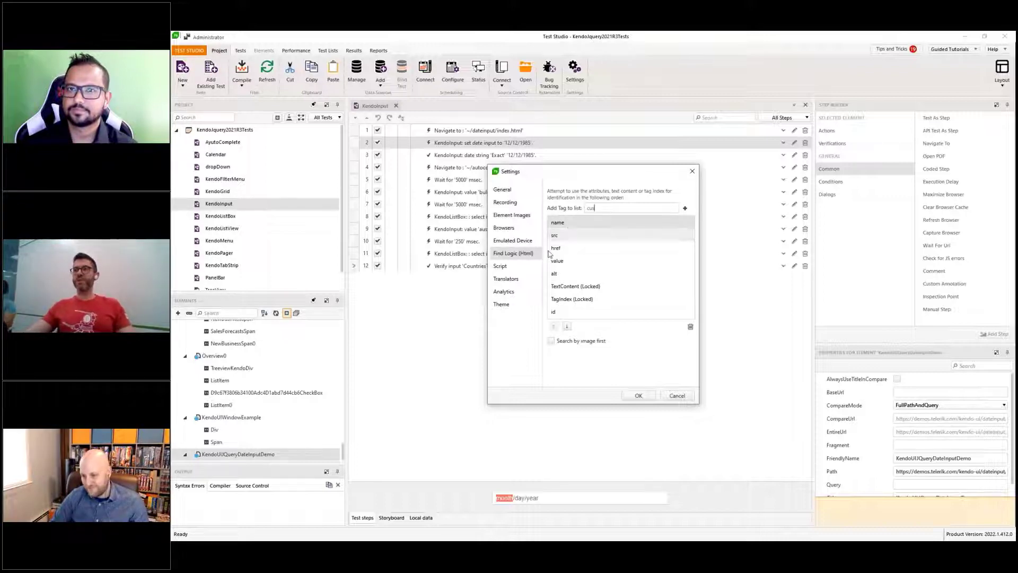
Step: Examine the available HTML and Windows Presentation Foundation translators, including those grouped under Telerik ASP.NET AJAX
{"action": "left_click", "coordinate": [523, 281]}
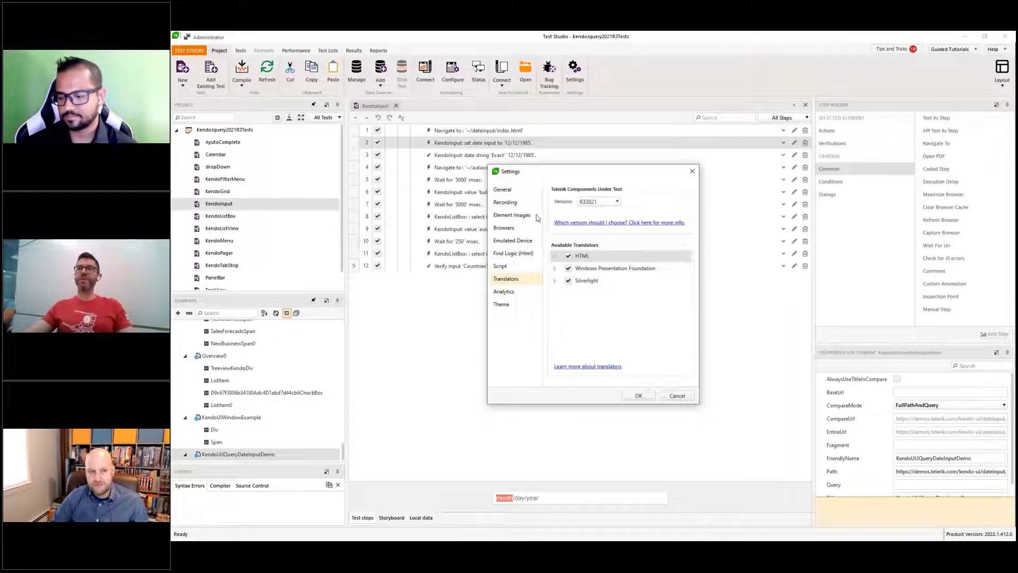
{"action": "left_click", "coordinate": [597, 258]}
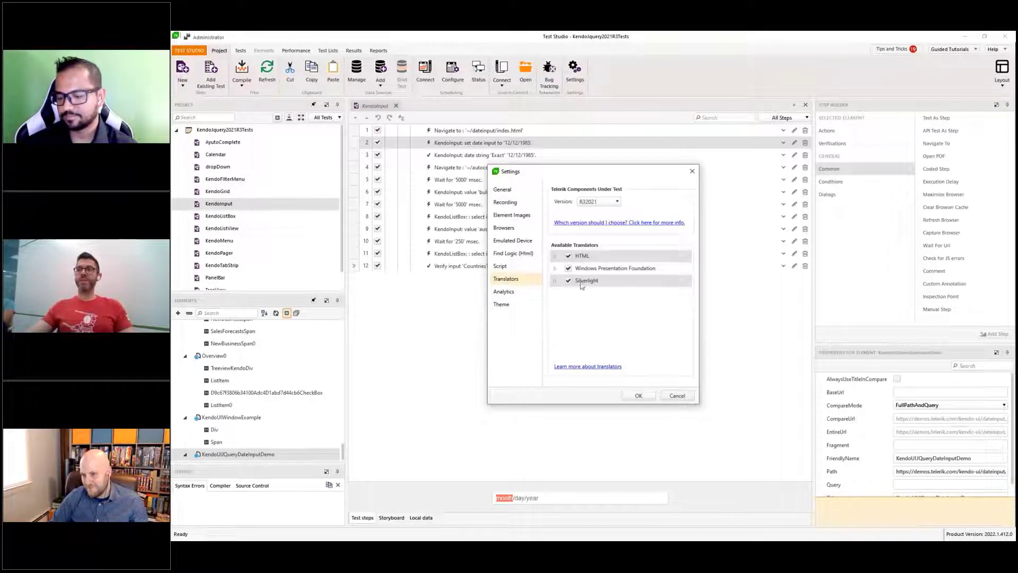
{"action": "left_click", "coordinate": [556, 255]}
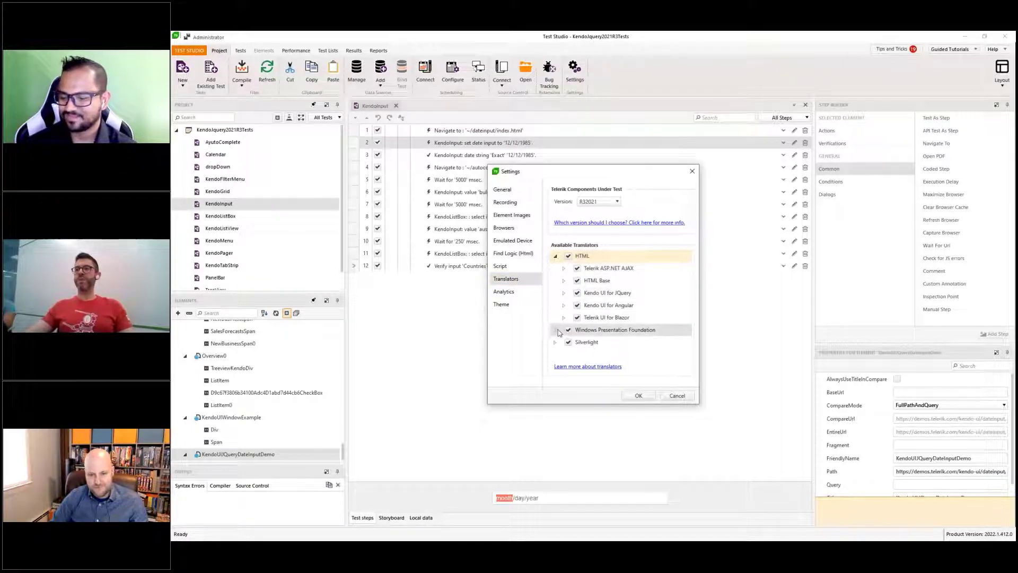
{"action": "left_click", "coordinate": [556, 330]}
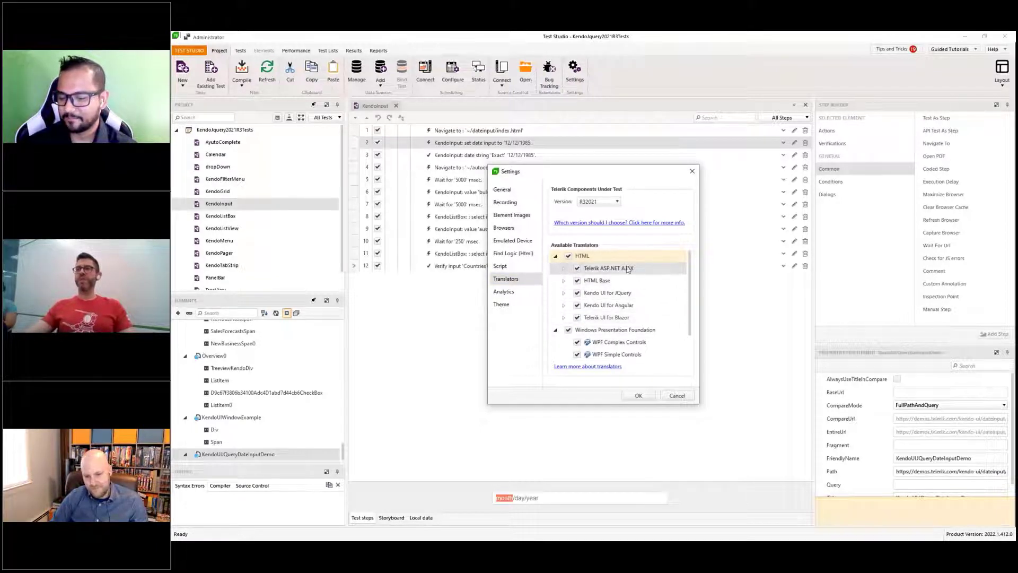
{"action": "left_click", "coordinate": [564, 271]}
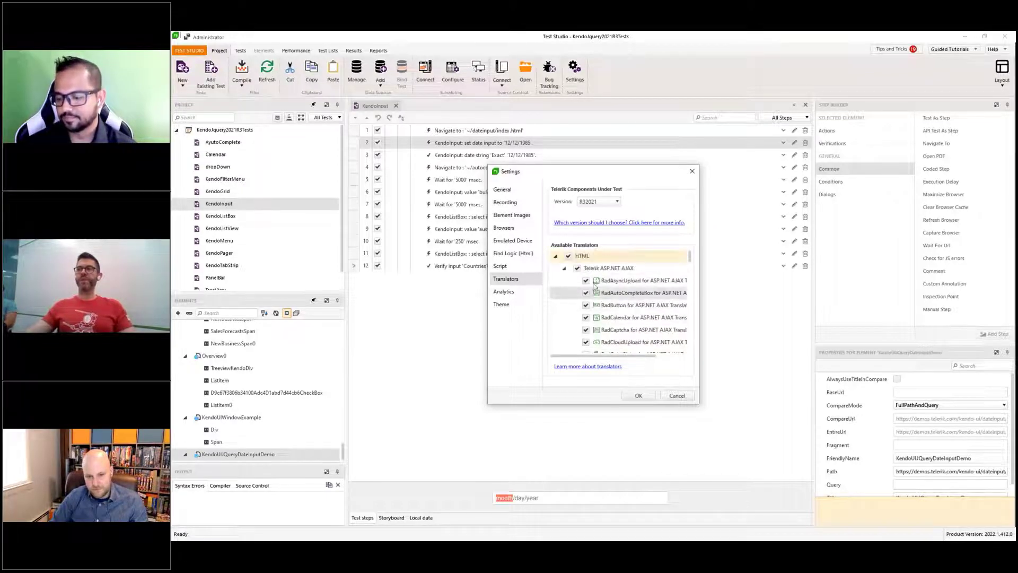
{"action": "left_click", "coordinate": [564, 268]}
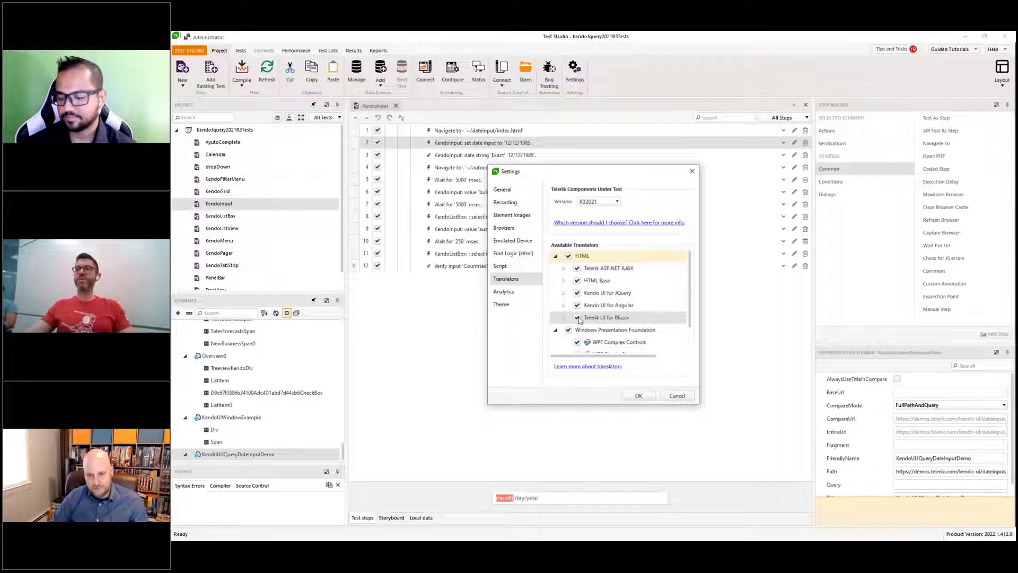
{"action": "scroll", "coordinate": [579, 320], "scroll_direction": "down", "scroll_amount": 3}
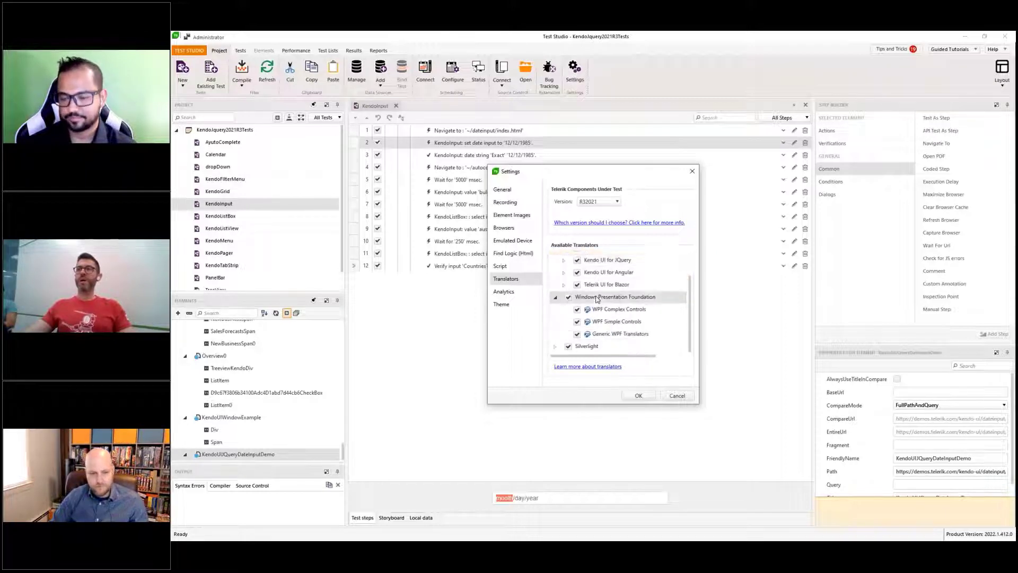
{"action": "scroll", "coordinate": [598, 286], "scroll_direction": "up", "scroll_amount": 3}
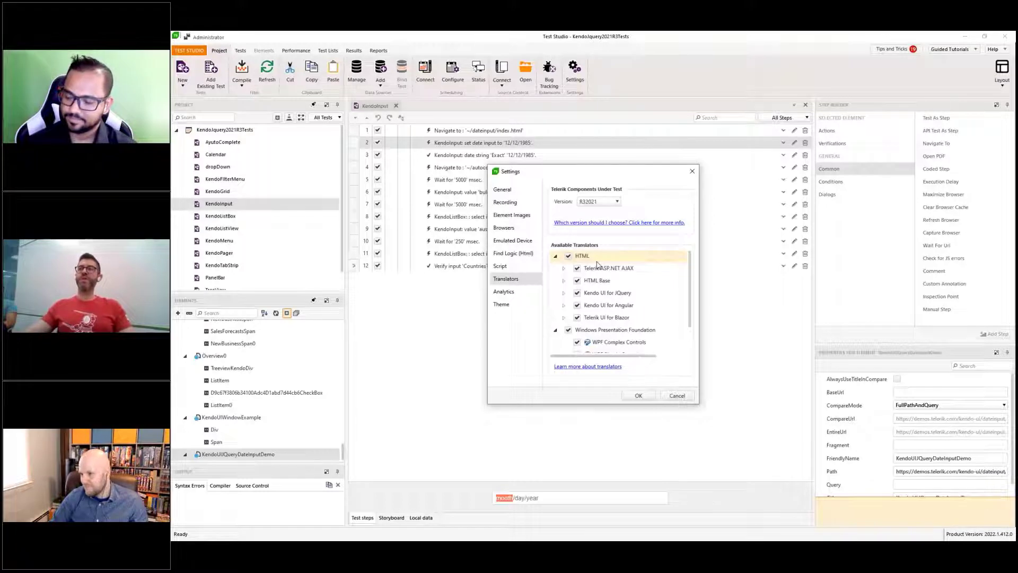
Step: Review the selectable versions of the Telerik components under test without changing the selection, and accept the project settings
{"action": "left_click", "coordinate": [608, 204]}
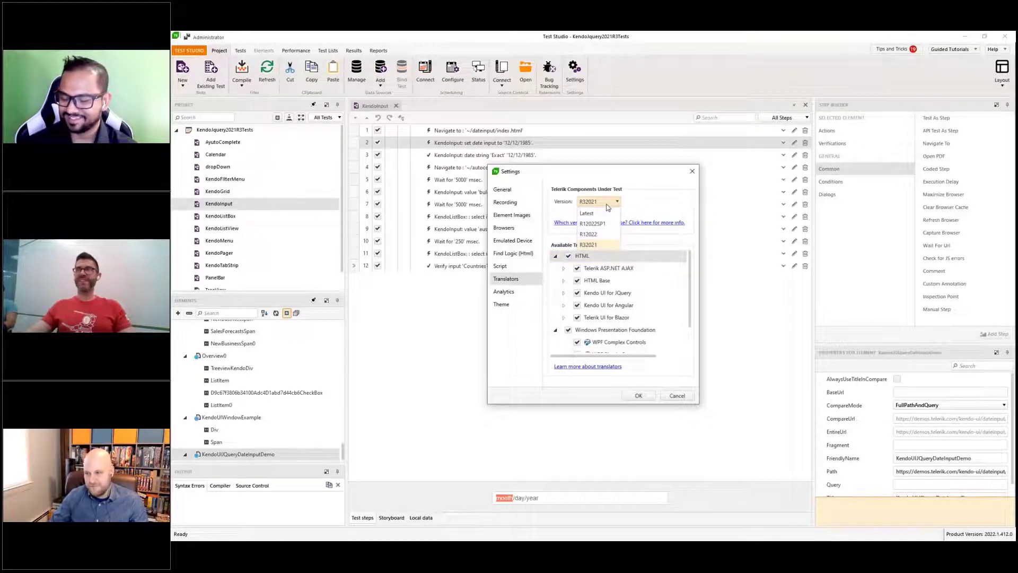
{"action": "left_click", "coordinate": [610, 206]}
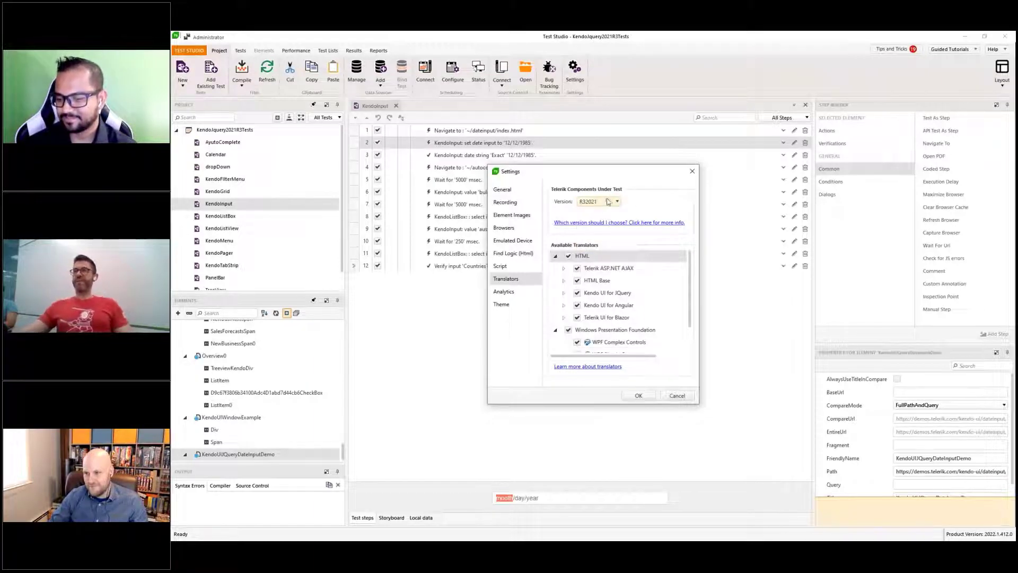
{"action": "left_click", "coordinate": [612, 202]}
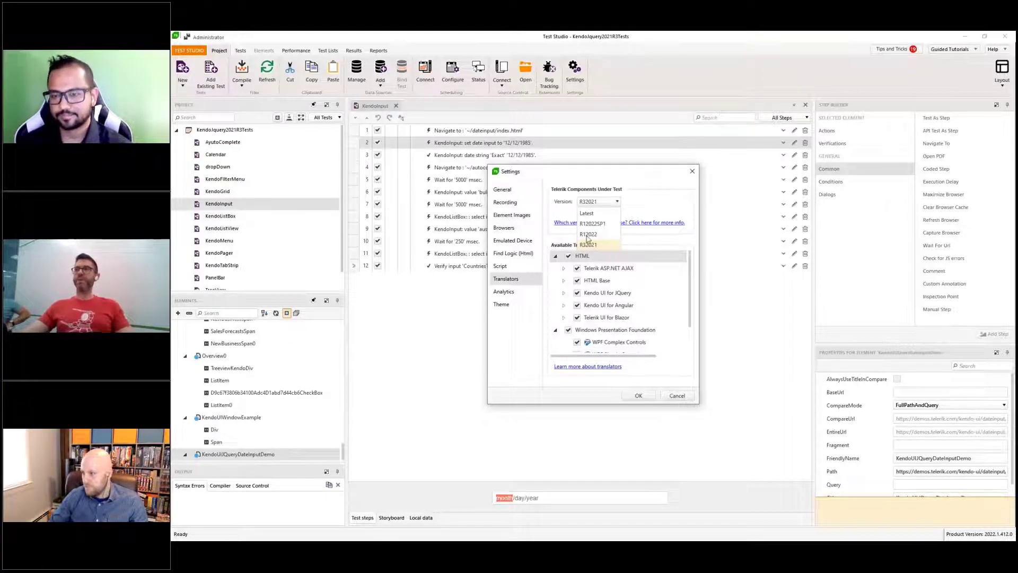
{"action": "left_click", "coordinate": [644, 203]}
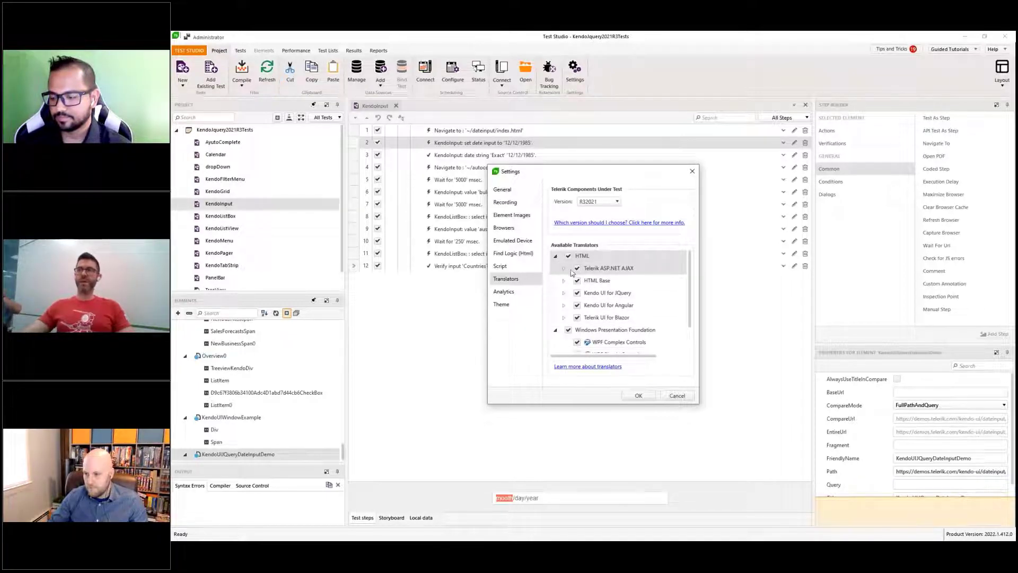
{"action": "left_click", "coordinate": [614, 204]}
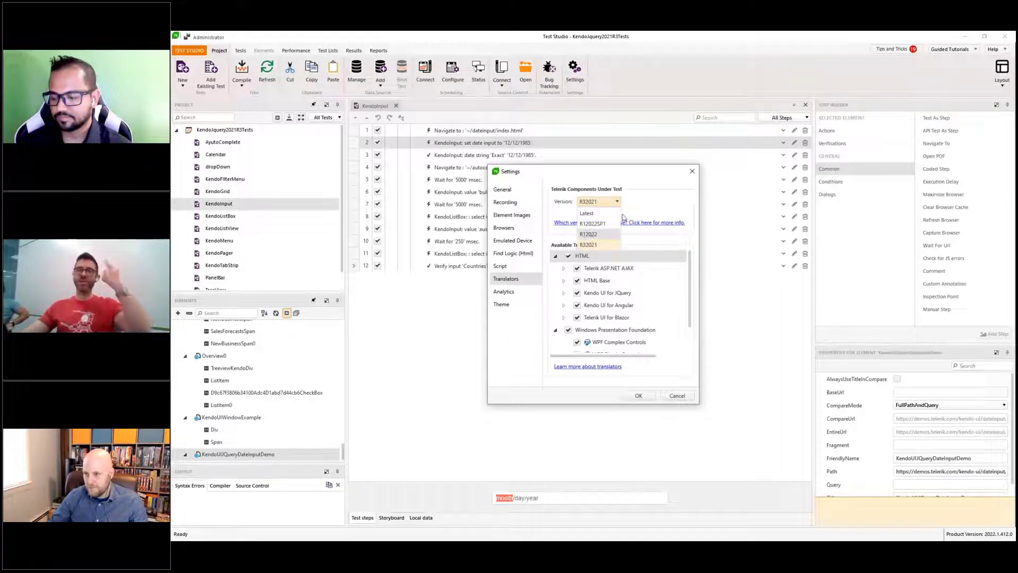
{"action": "left_click", "coordinate": [650, 203]}
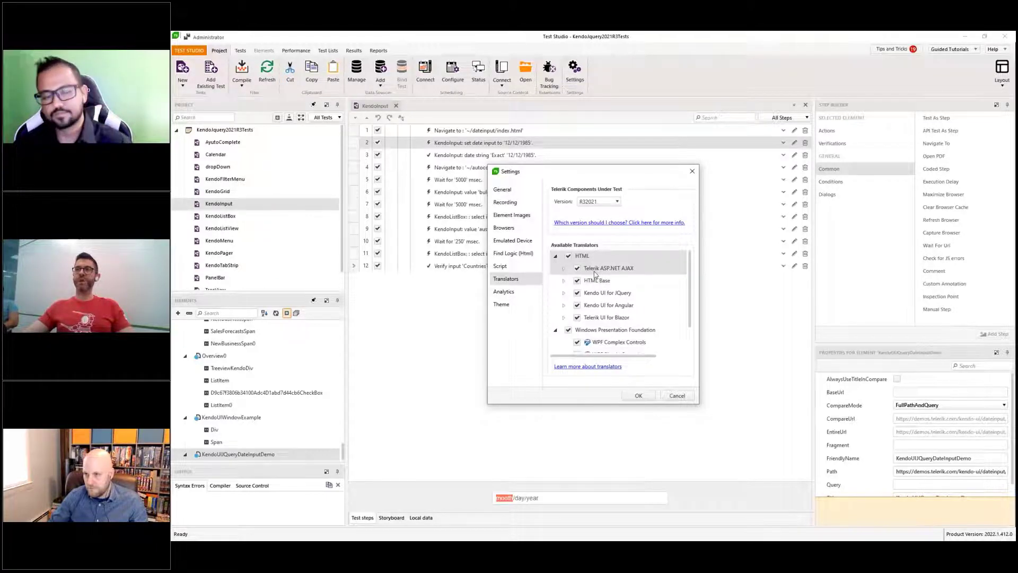
{"action": "left_click", "coordinate": [614, 205]}
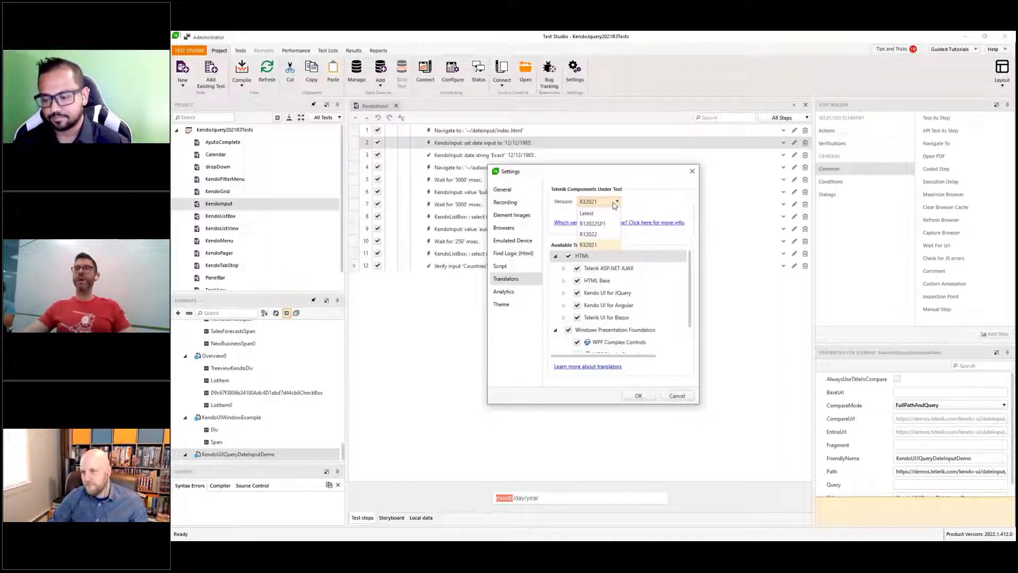
{"action": "left_click", "coordinate": [614, 205]}
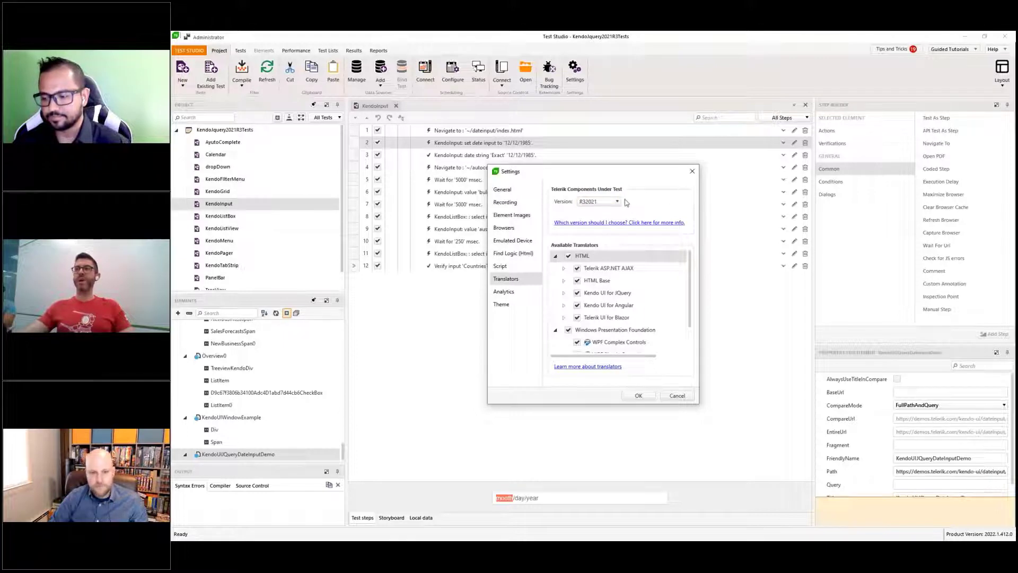
{"action": "left_click", "coordinate": [605, 202]}
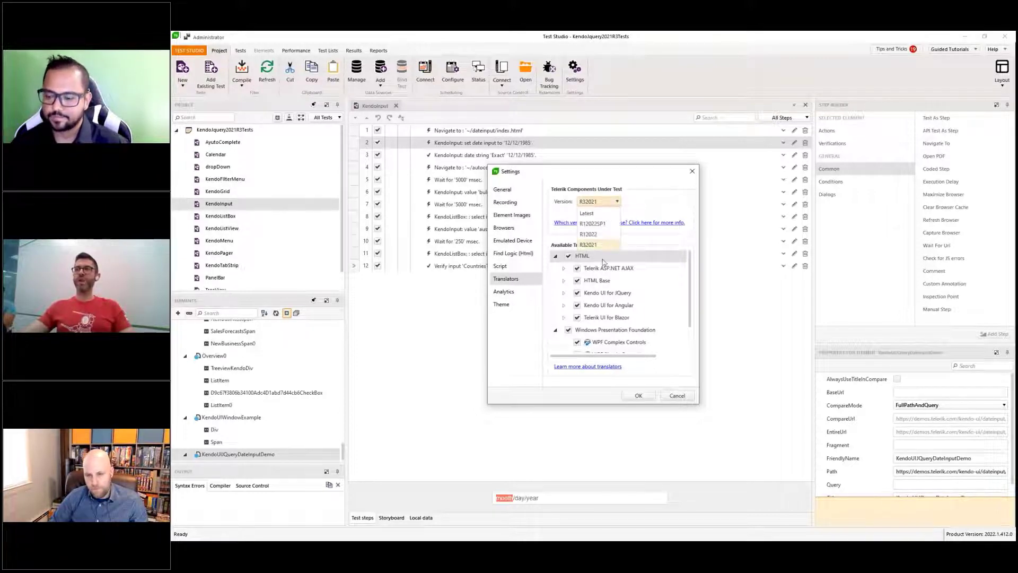
{"action": "left_click", "coordinate": [615, 206]}
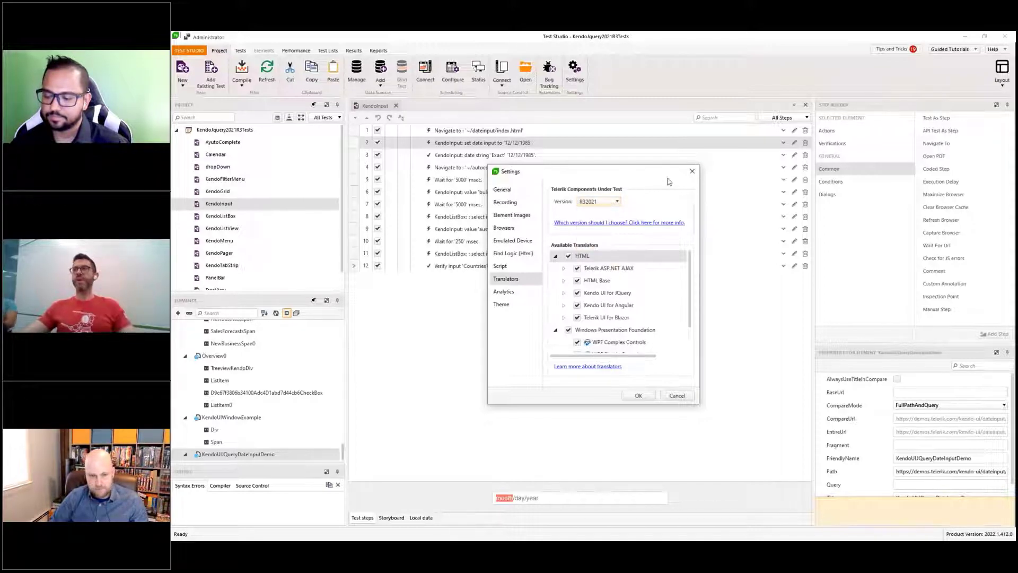
{"action": "left_click", "coordinate": [653, 397]}
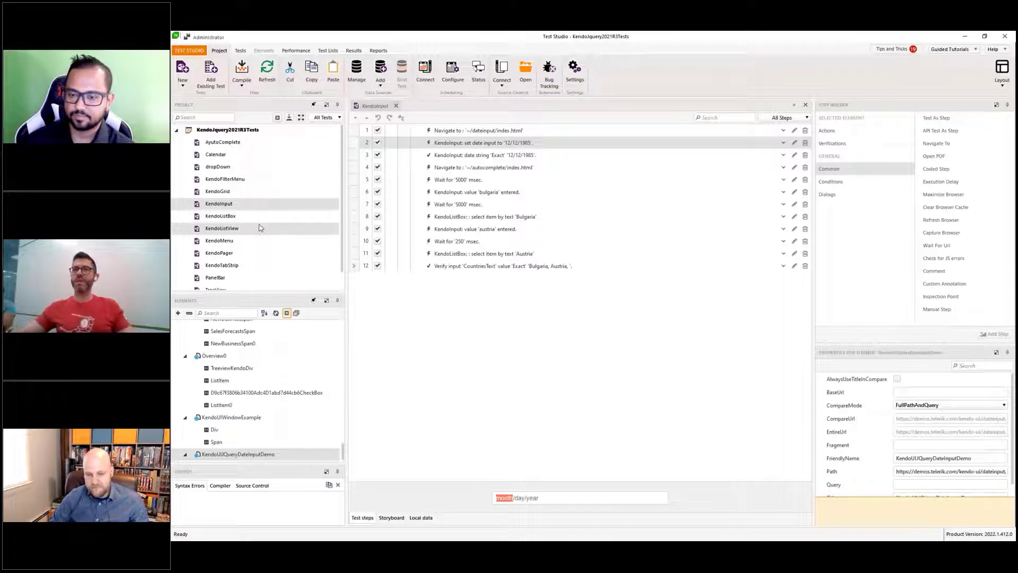
Step: Execute the KendoInput test with annotation enabled, closing running browsers, and view the result details of the CountriesText verification step
{"action": "left_click", "coordinate": [247, 205]}
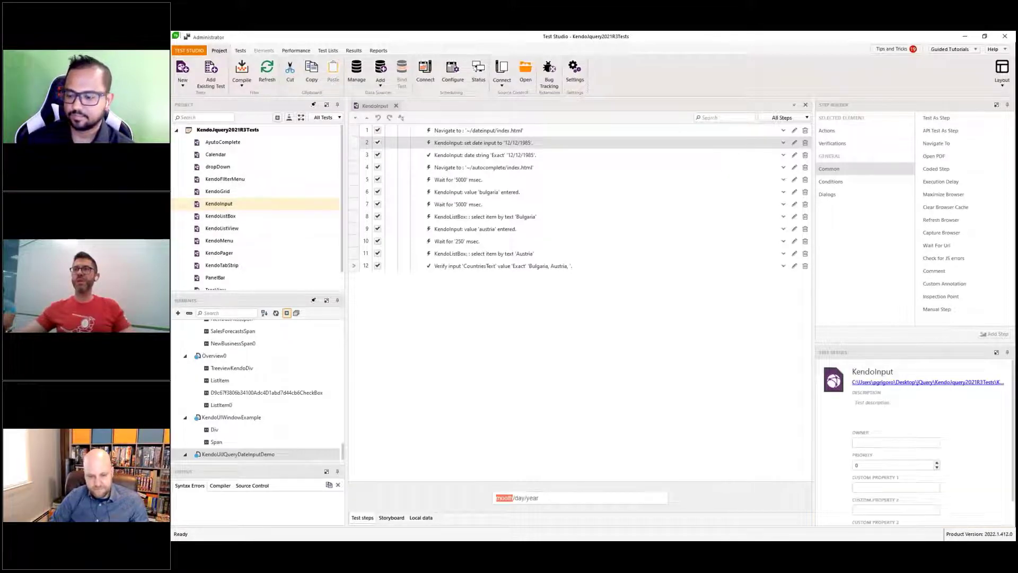
{"action": "left_click", "coordinate": [509, 297]}
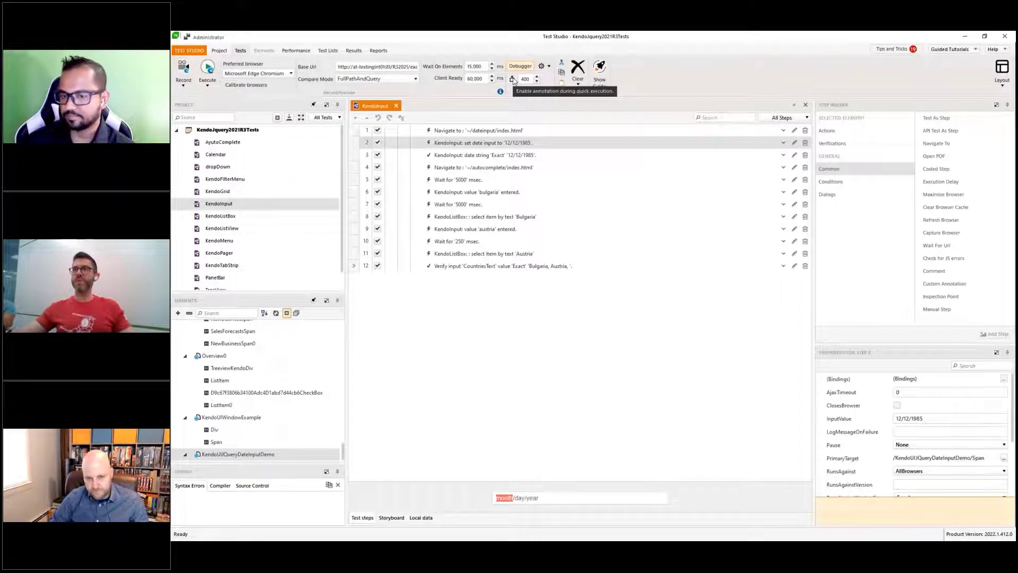
{"action": "left_click", "coordinate": [512, 79]}
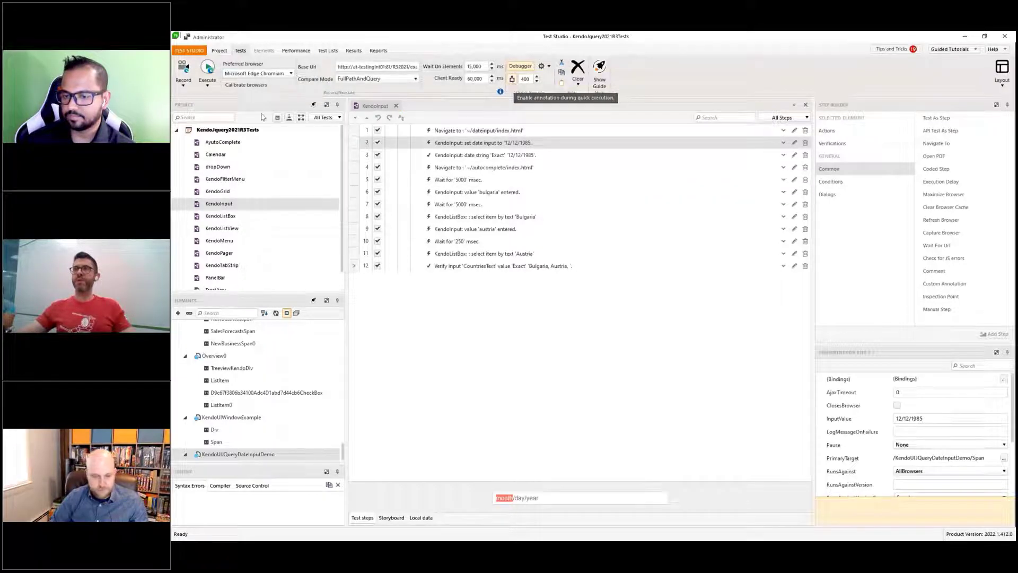
{"action": "left_click", "coordinate": [208, 68]}
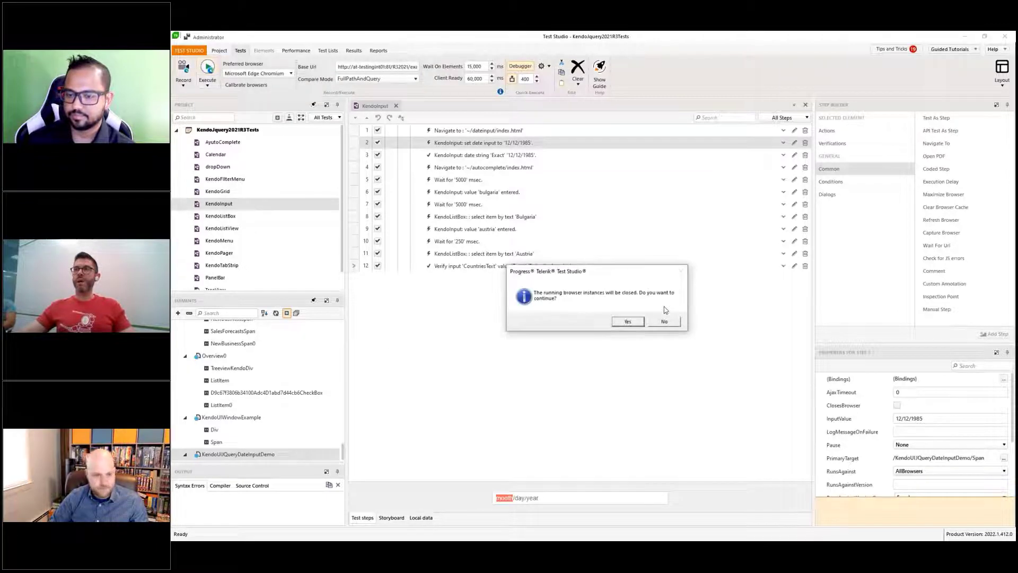
{"action": "left_click", "coordinate": [628, 323]}
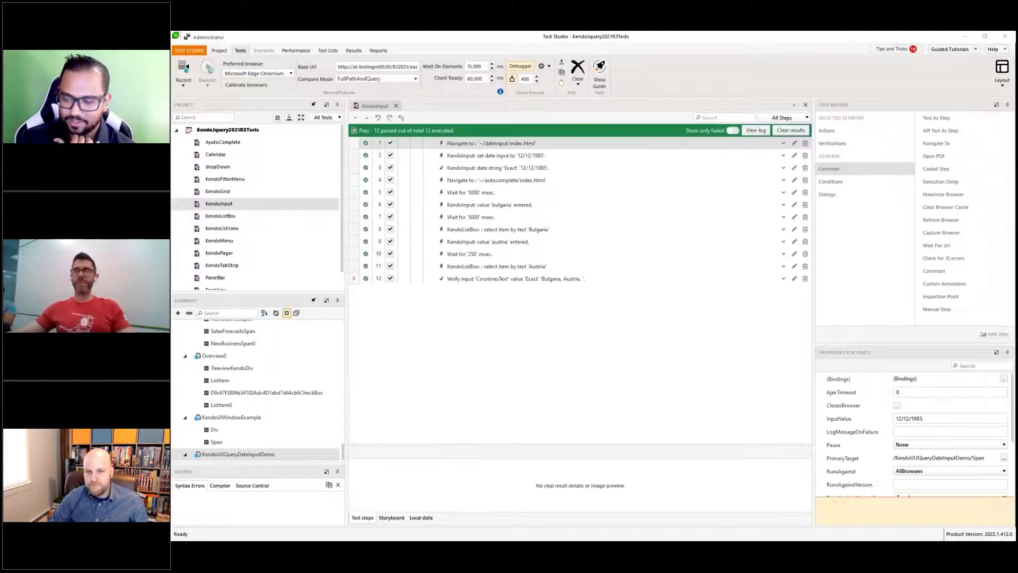
{"action": "left_click", "coordinate": [509, 278]}
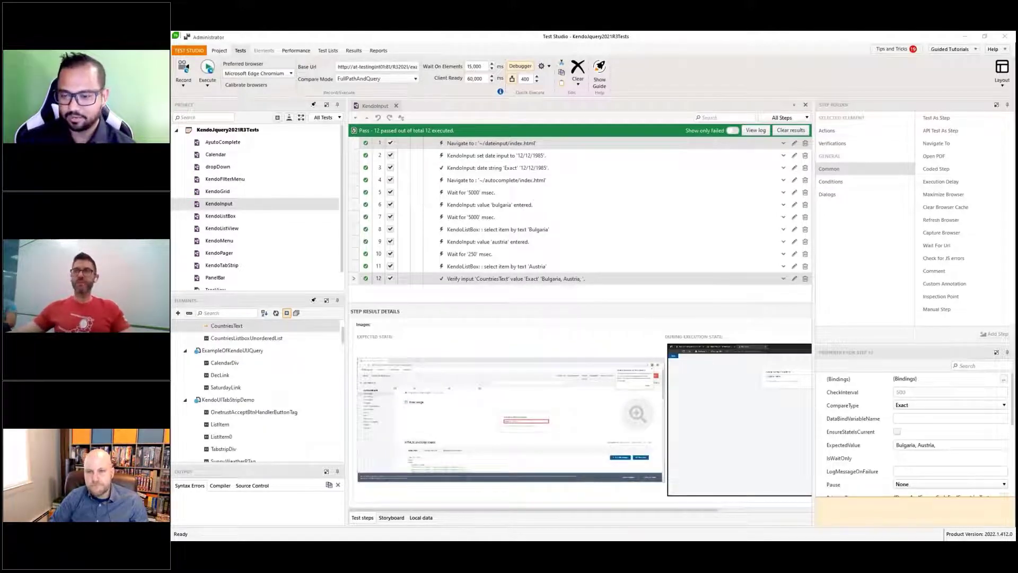
Step: Save the modified KendoJquery2021R3Tests project and open the recent project KendoJqueryLatest
{"action": "left_click", "coordinate": [196, 50]}
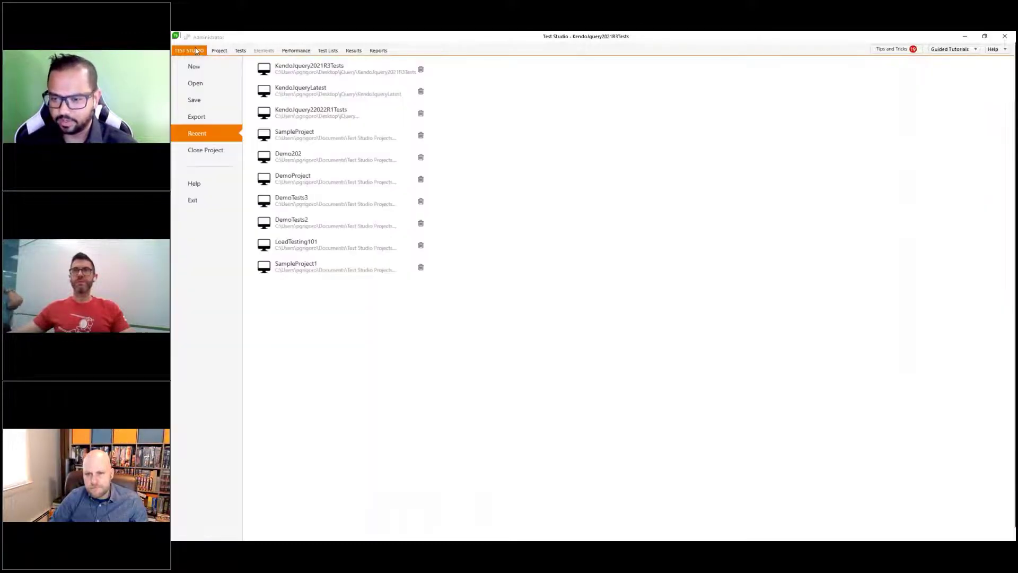
{"action": "left_click", "coordinate": [329, 89]}
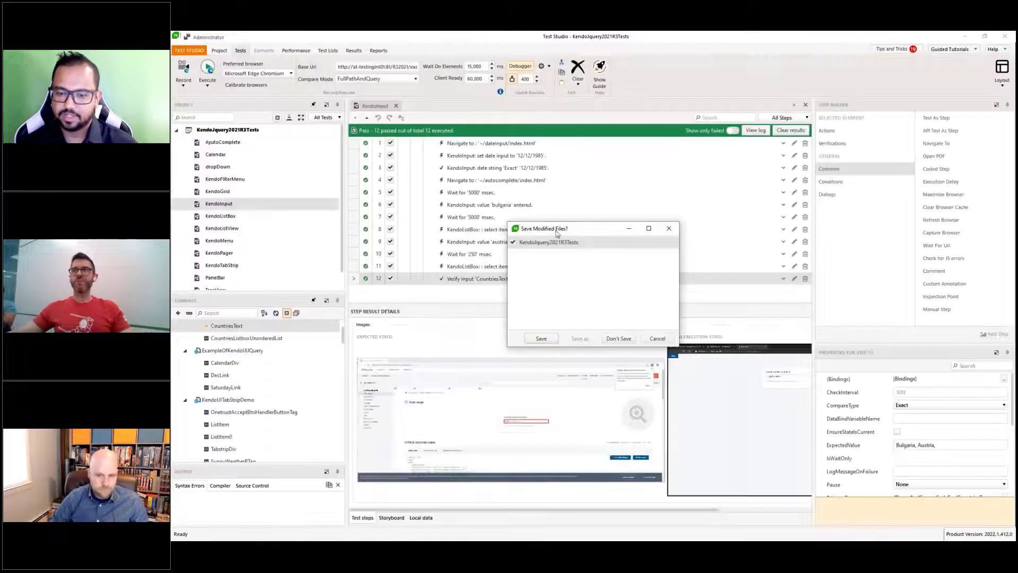
{"action": "left_click", "coordinate": [554, 340]}
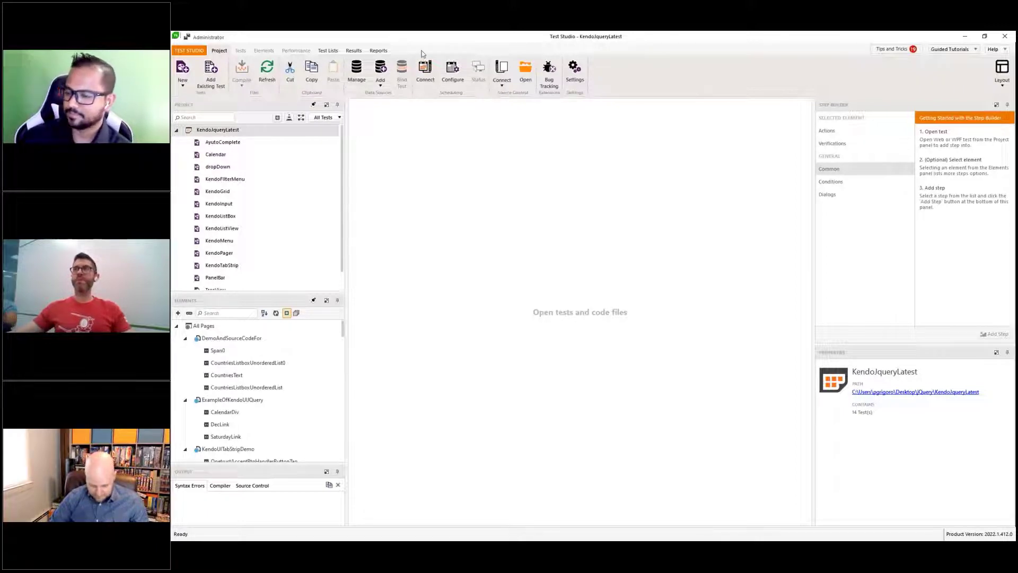
{"action": "left_click", "coordinate": [581, 74]}
{"action": "left_click", "coordinate": [692, 170]}
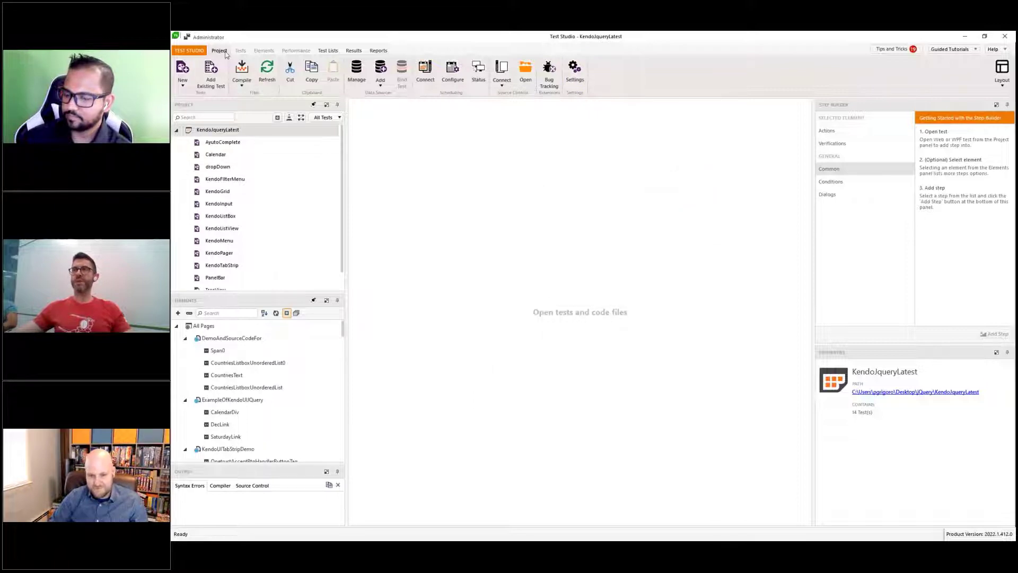
{"action": "double_click", "coordinate": [215, 129]}
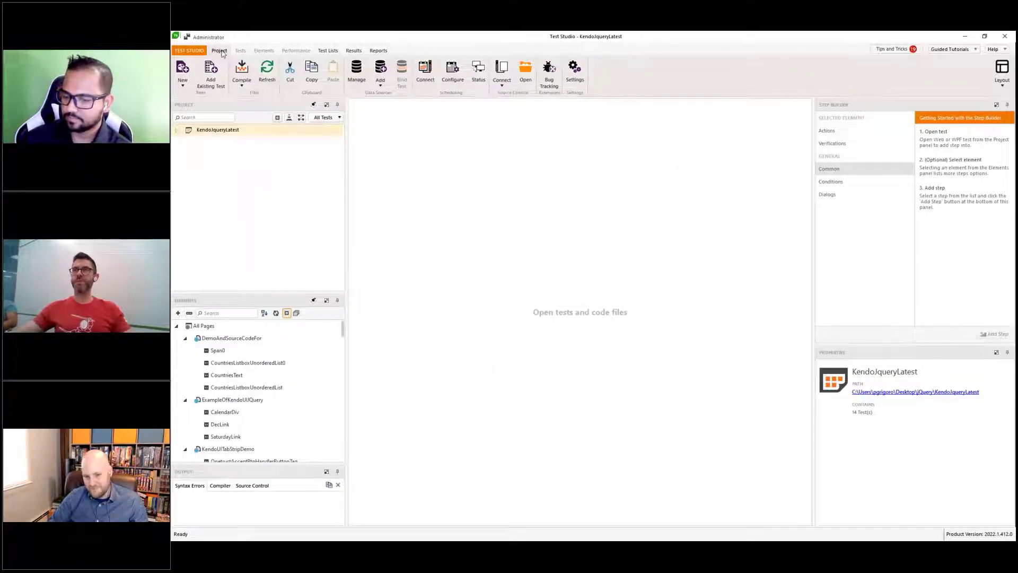
{"action": "left_click", "coordinate": [176, 130]}
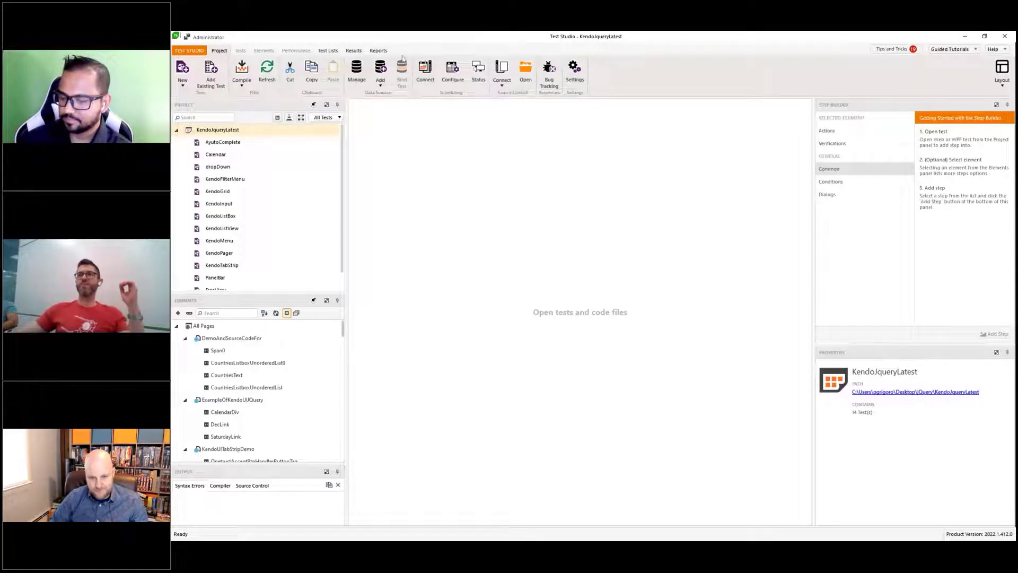
Step: Open the KendoInput test in the KendoJqueryLatest project and review the browsers available for executing it
{"action": "left_click", "coordinate": [226, 204]}
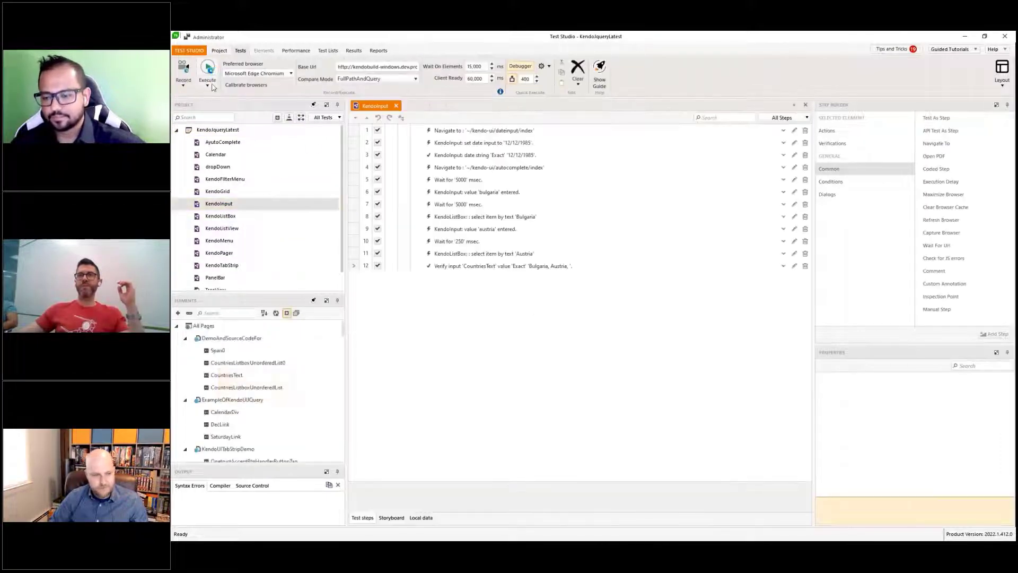
{"action": "left_click", "coordinate": [208, 85]}
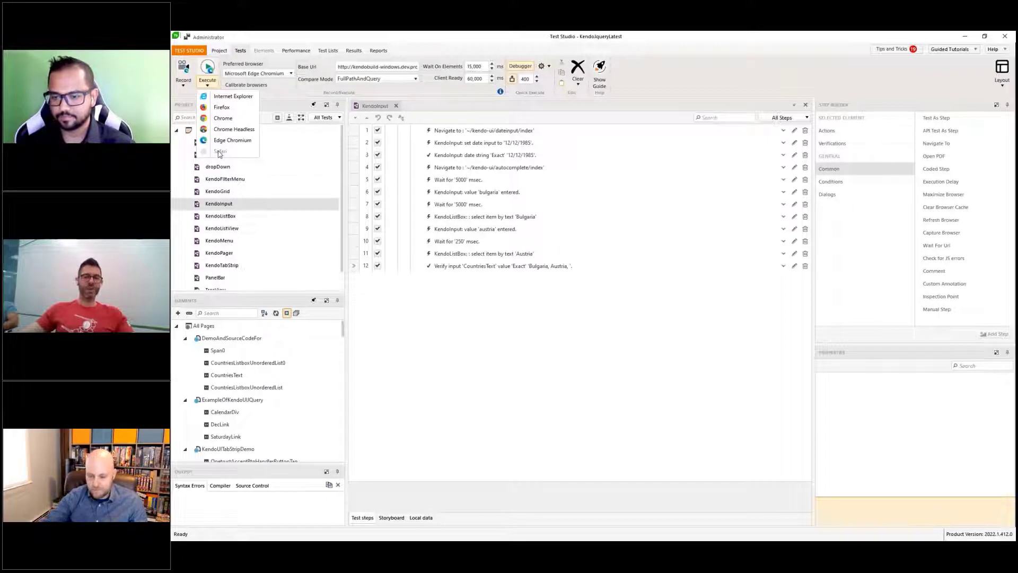
{"action": "left_click", "coordinate": [371, 380]}
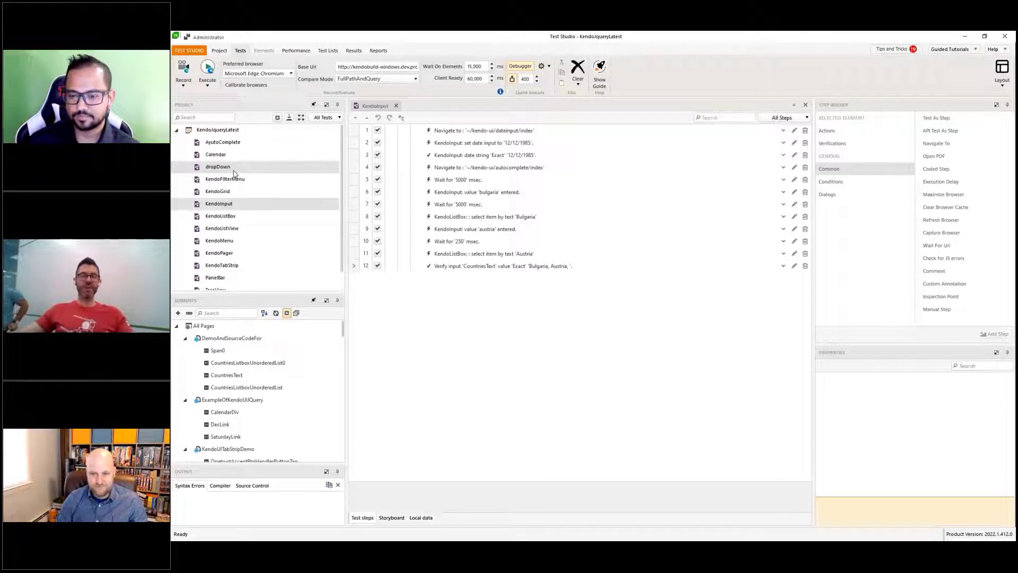
{"action": "double_click", "coordinate": [245, 205]}
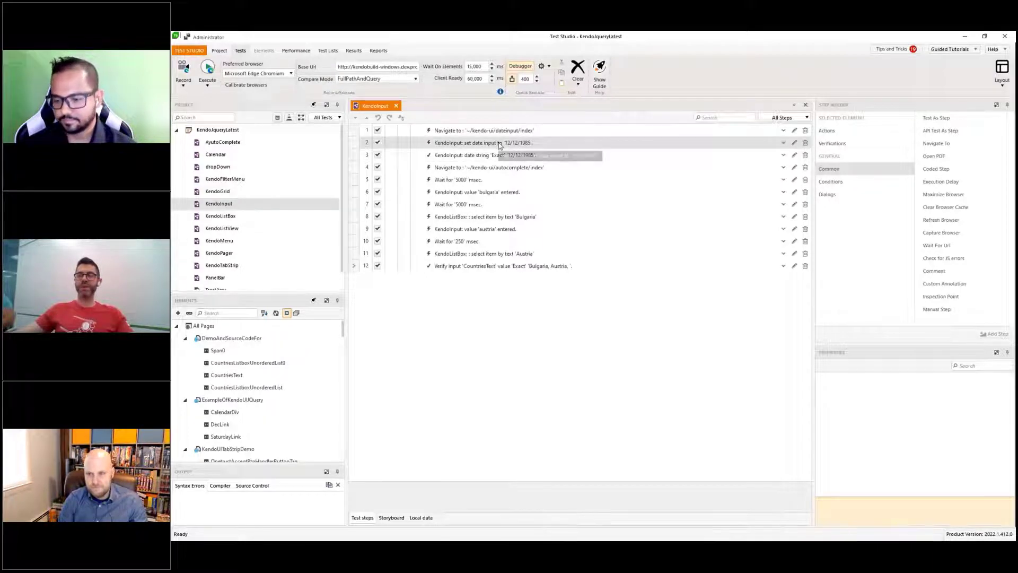
Step: Execute the KendoInput test, closing running browsers, and view the result details of the step that sets the date input to 12/12/1985
{"action": "left_click", "coordinate": [208, 69]}
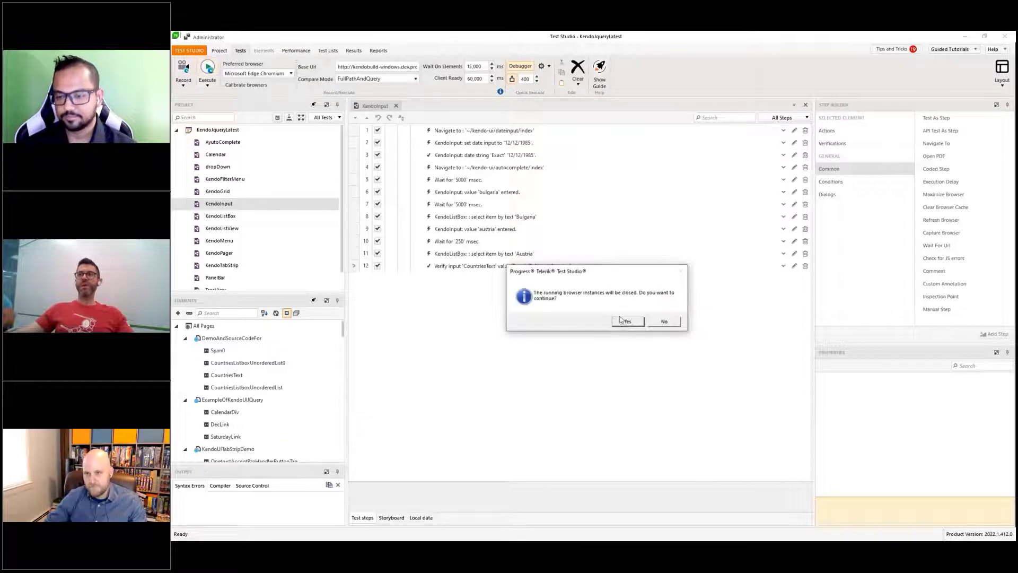
{"action": "left_click", "coordinate": [624, 321]}
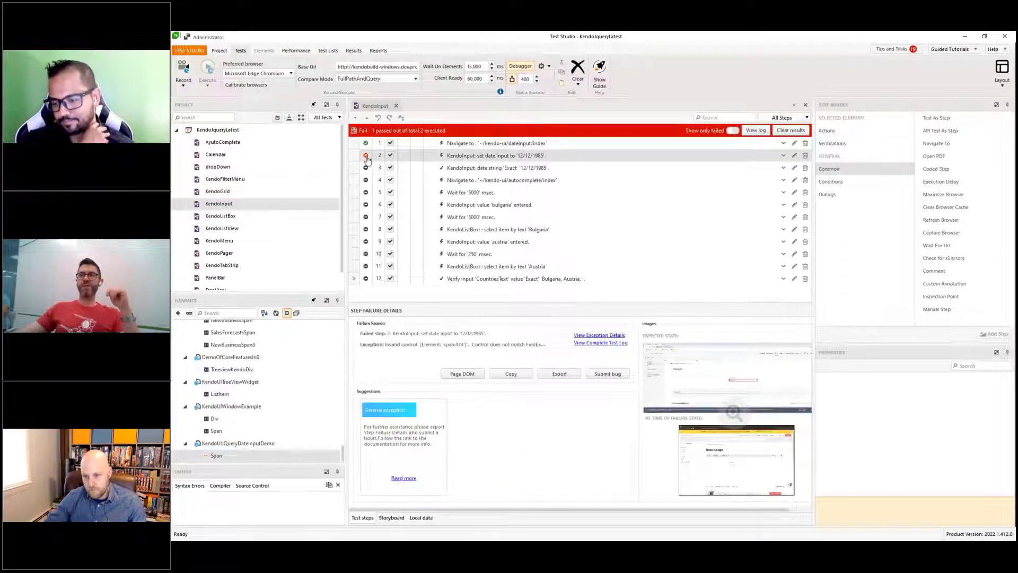
{"action": "left_click", "coordinate": [366, 158]}
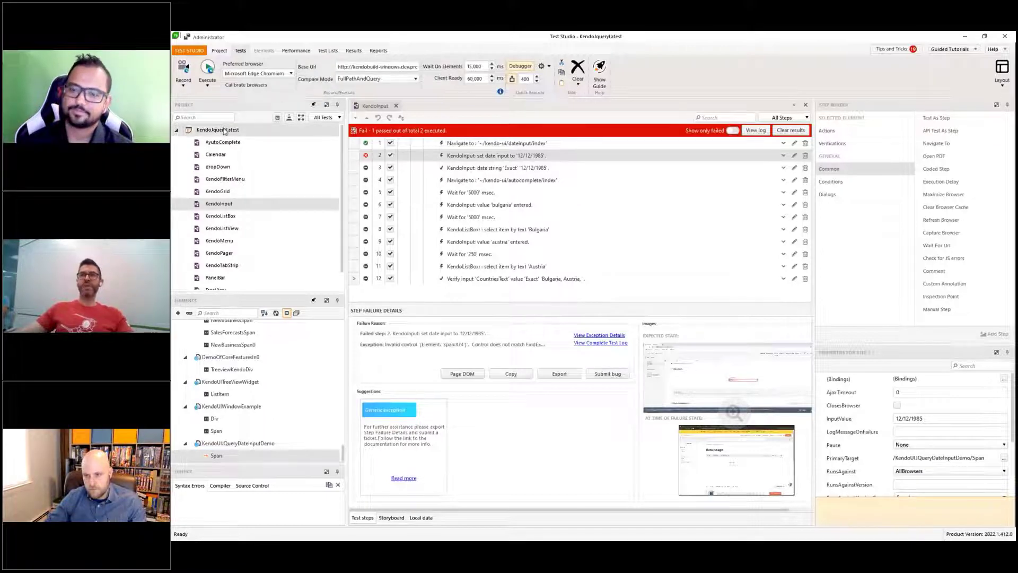
Step: Set the version of the Telerik components under test to Latest in the project's translator settings
{"action": "left_click", "coordinate": [220, 52]}
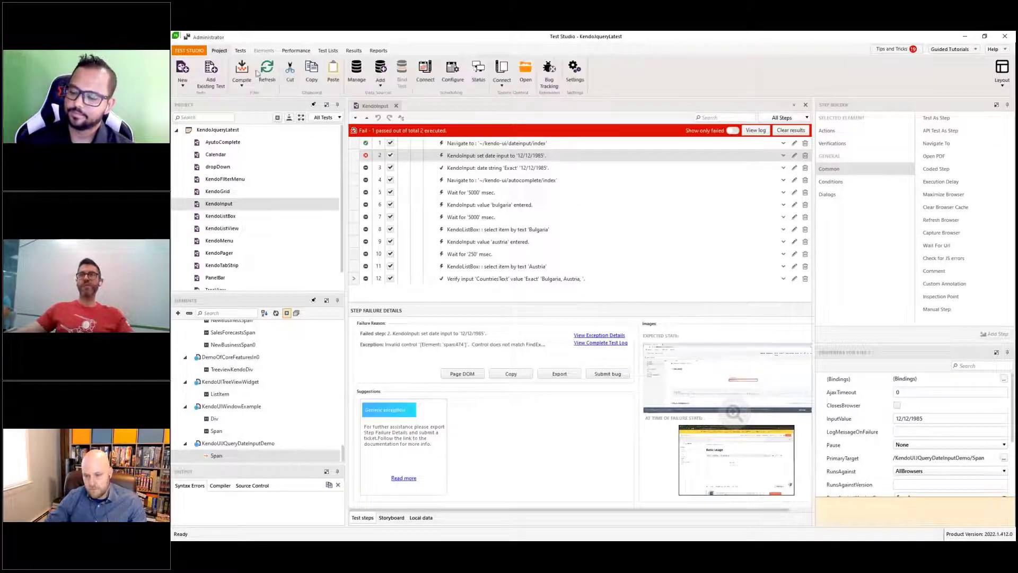
{"action": "left_click", "coordinate": [575, 71]}
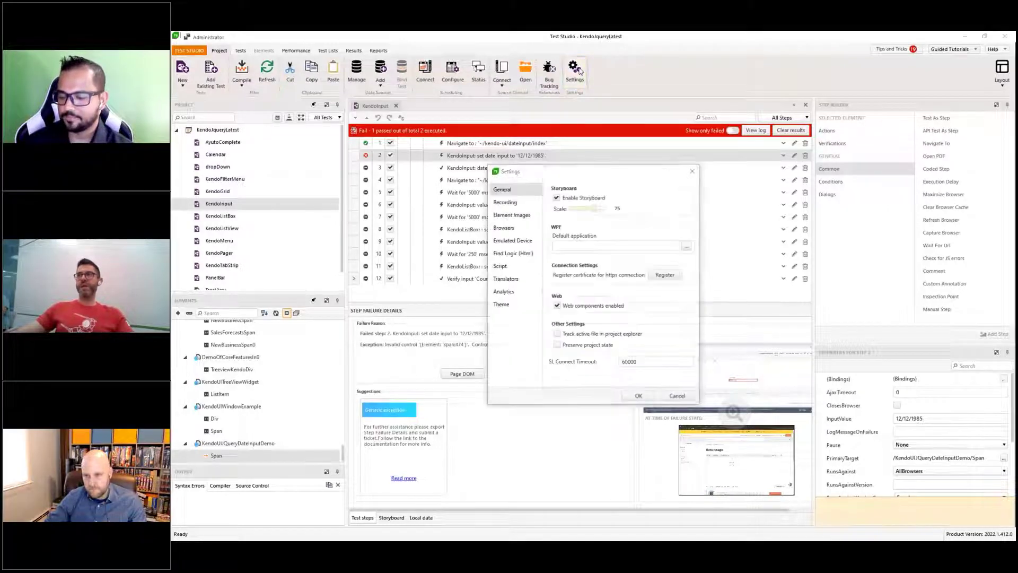
{"action": "left_click", "coordinate": [506, 279]}
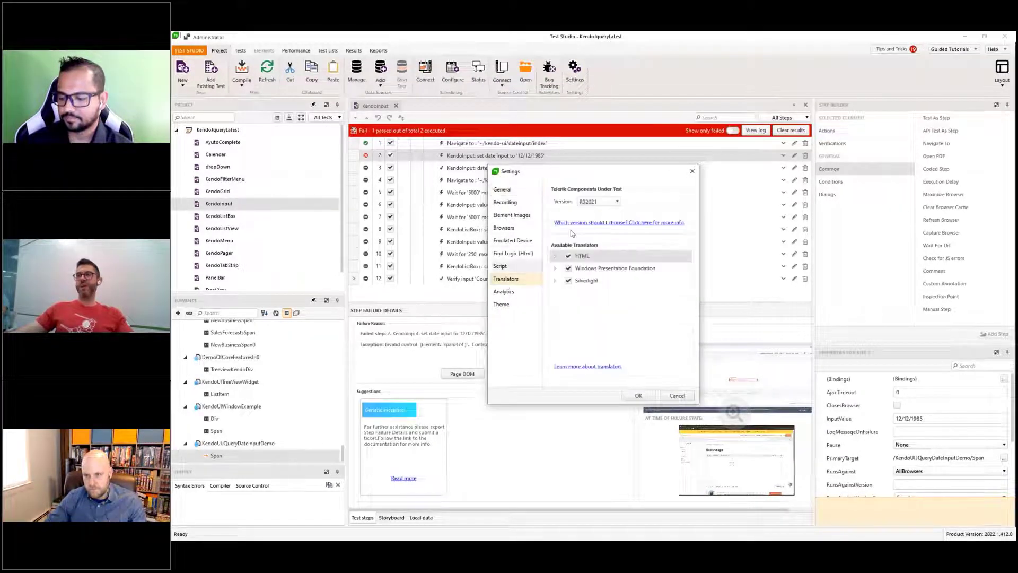
{"action": "left_click", "coordinate": [609, 202]}
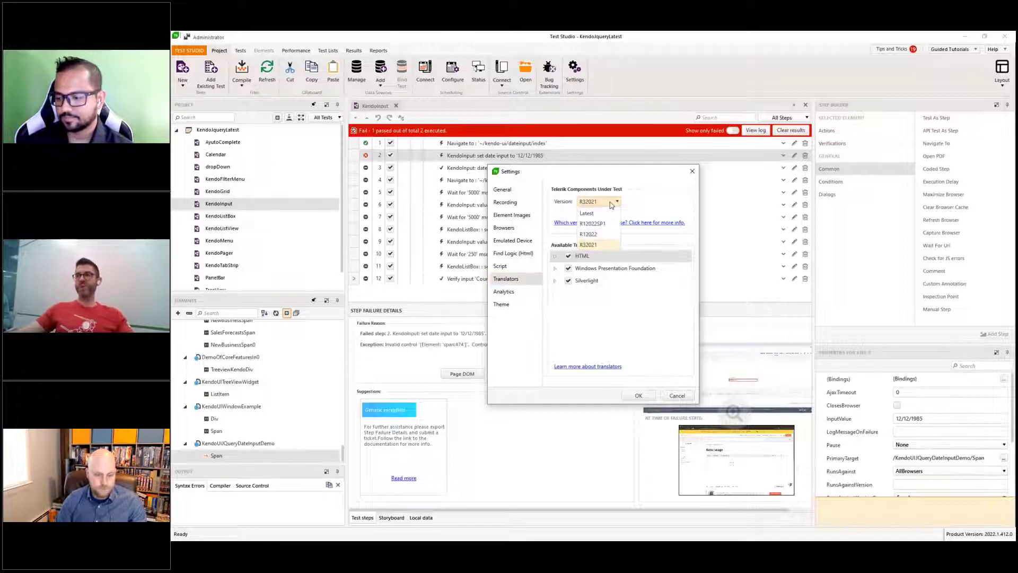
{"action": "left_click", "coordinate": [602, 214]}
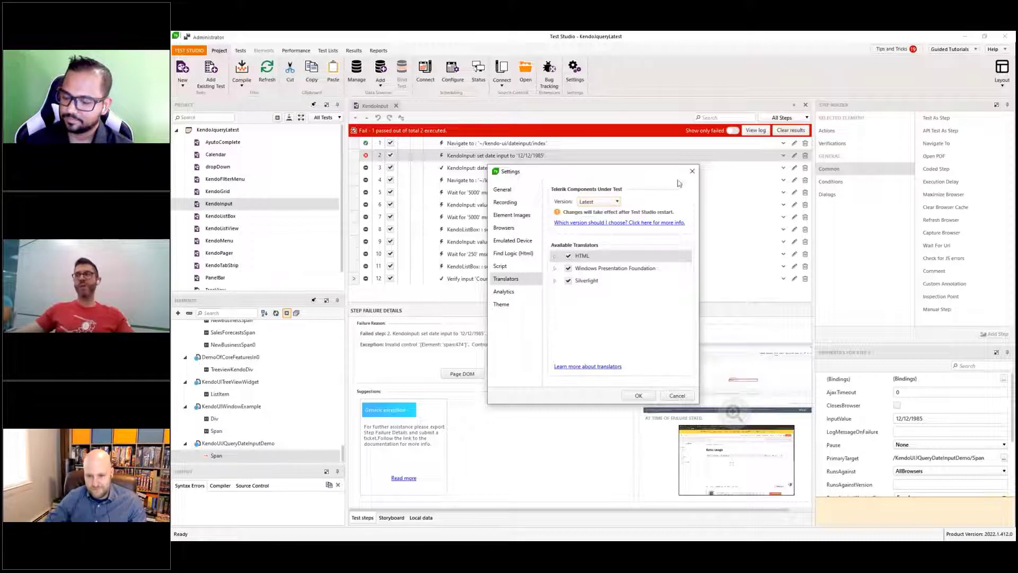
Step: Set the application theme to Dark and accept the changed settings
{"action": "left_click", "coordinate": [501, 304]}
{"action": "left_click", "coordinate": [592, 198]}
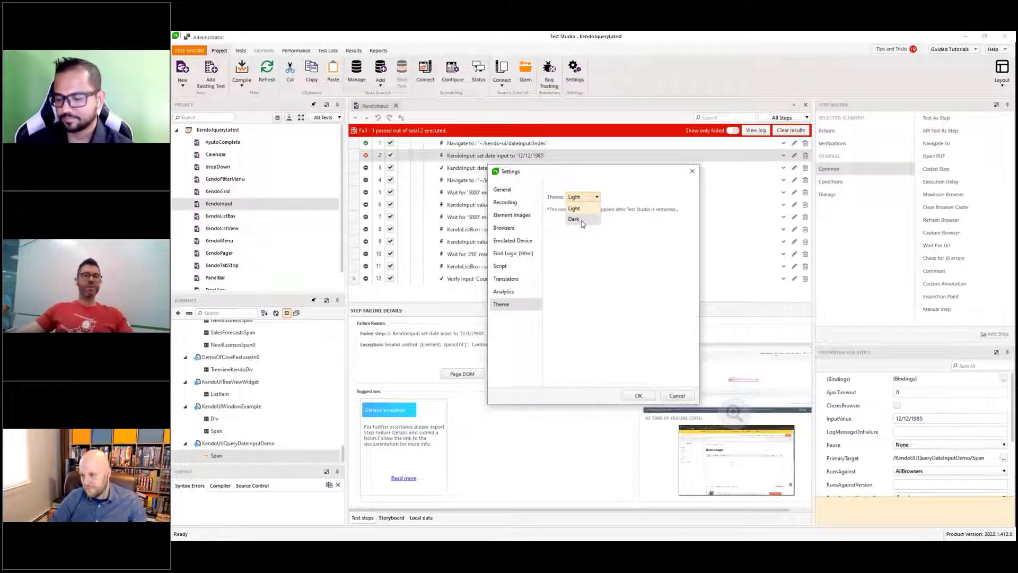
{"action": "left_click", "coordinate": [581, 221]}
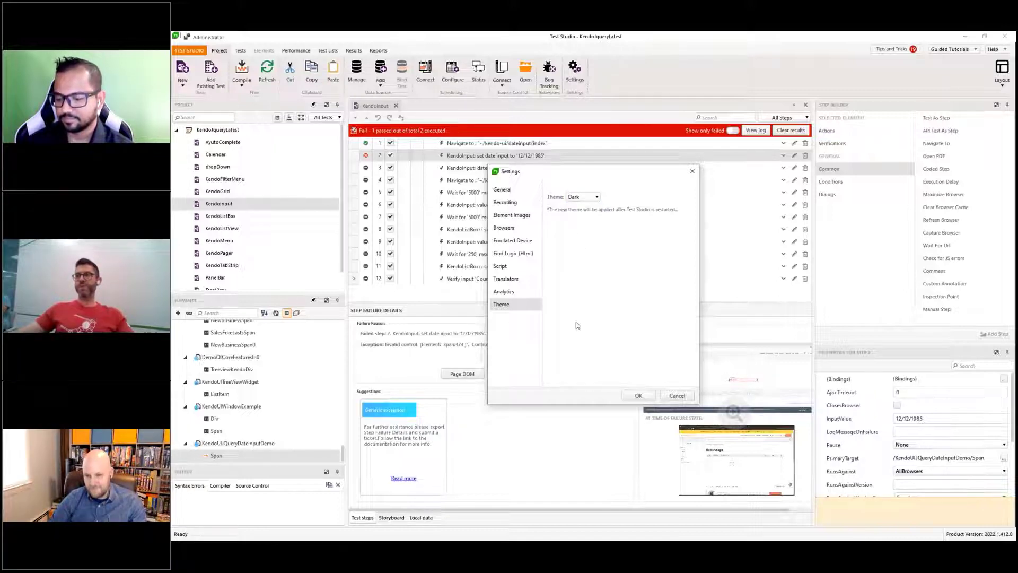
{"action": "left_click", "coordinate": [637, 396]}
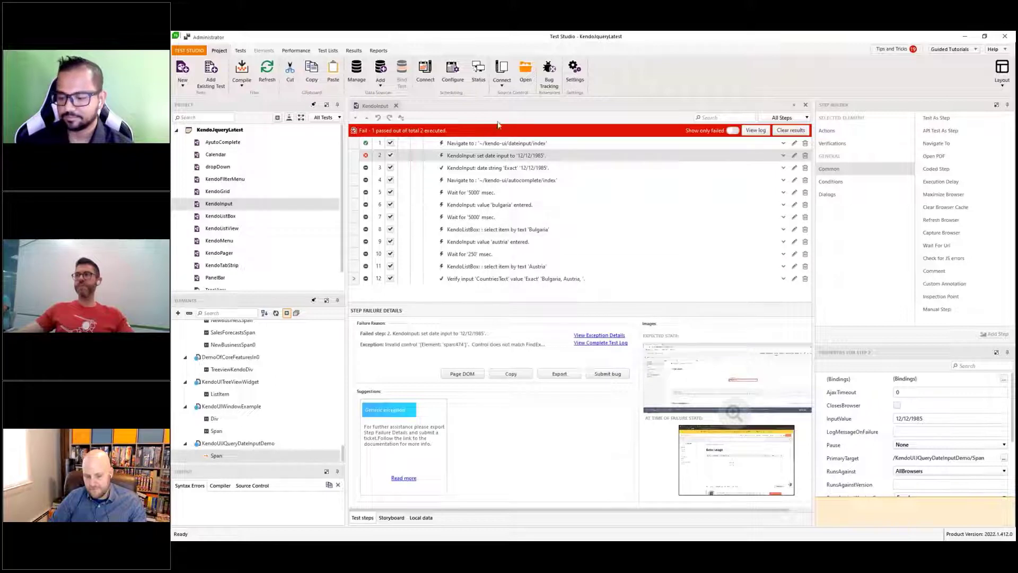
Step: Close Test Studio, saving the modified KendoJqueryLatest project
{"action": "left_click", "coordinate": [1005, 36]}
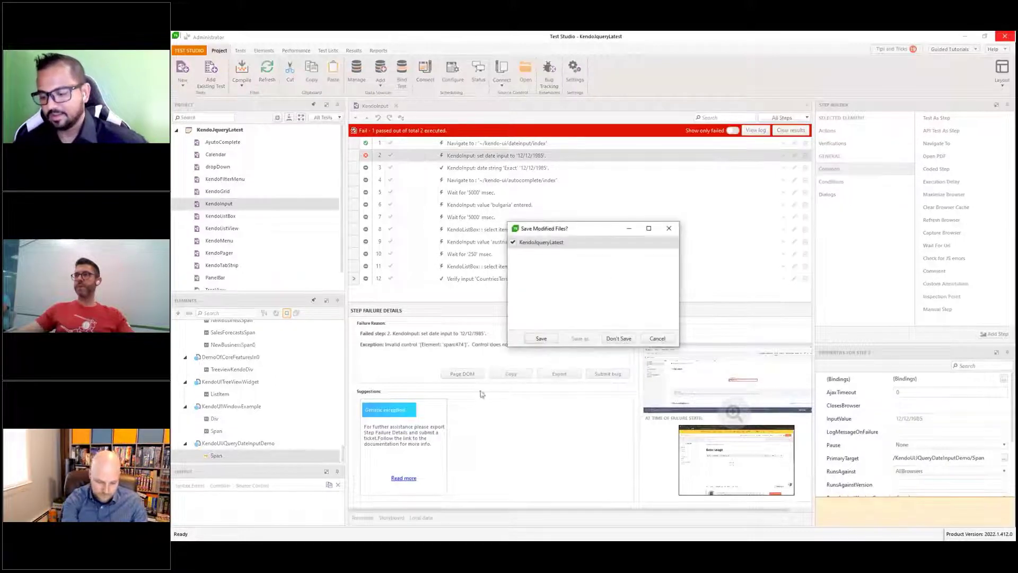
{"action": "left_click", "coordinate": [540, 339]}
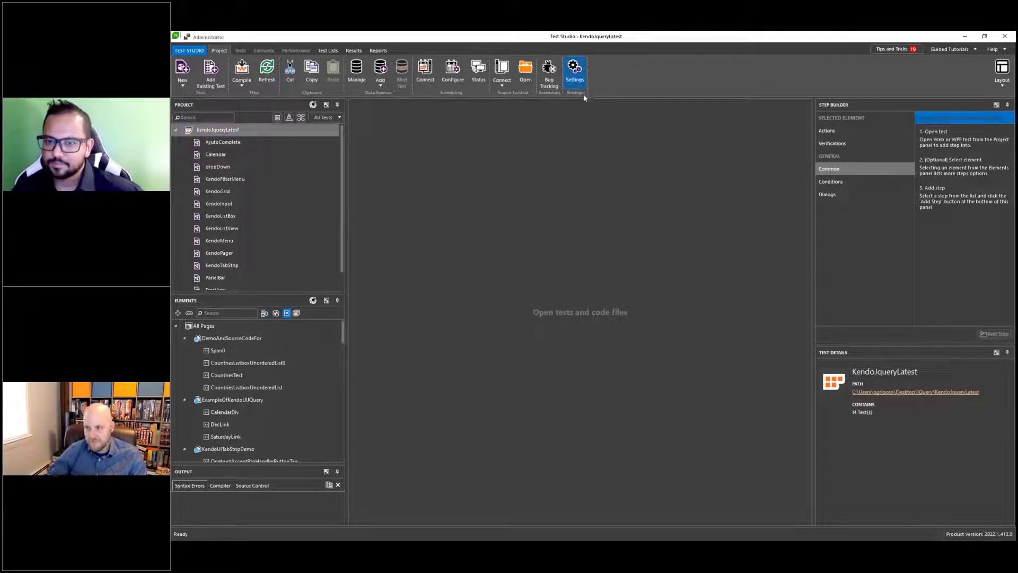
Step: Check the version of the Telerik components under test in the translator settings of the reopened project
{"action": "left_click", "coordinate": [574, 69]}
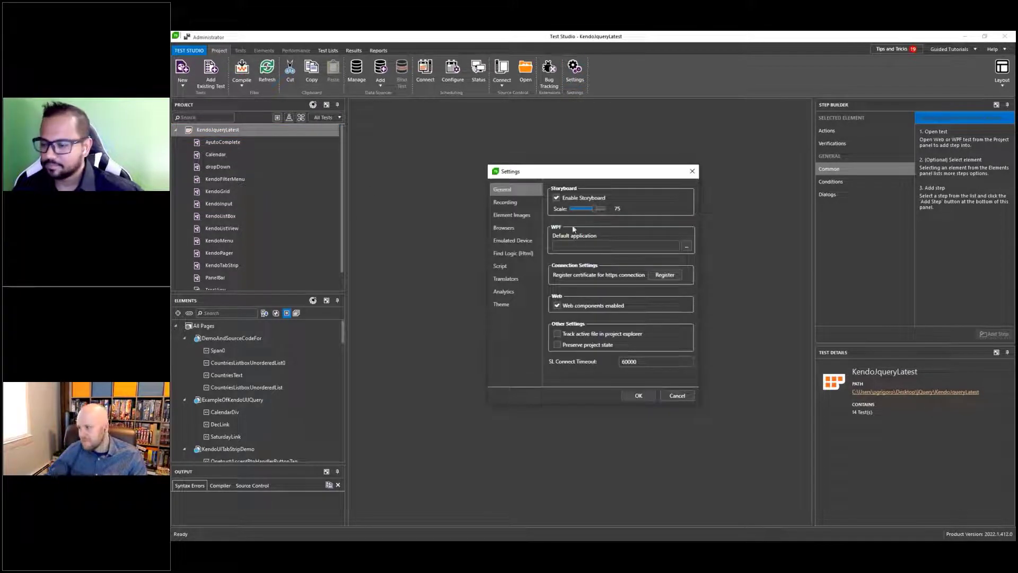
{"action": "left_click", "coordinate": [510, 278]}
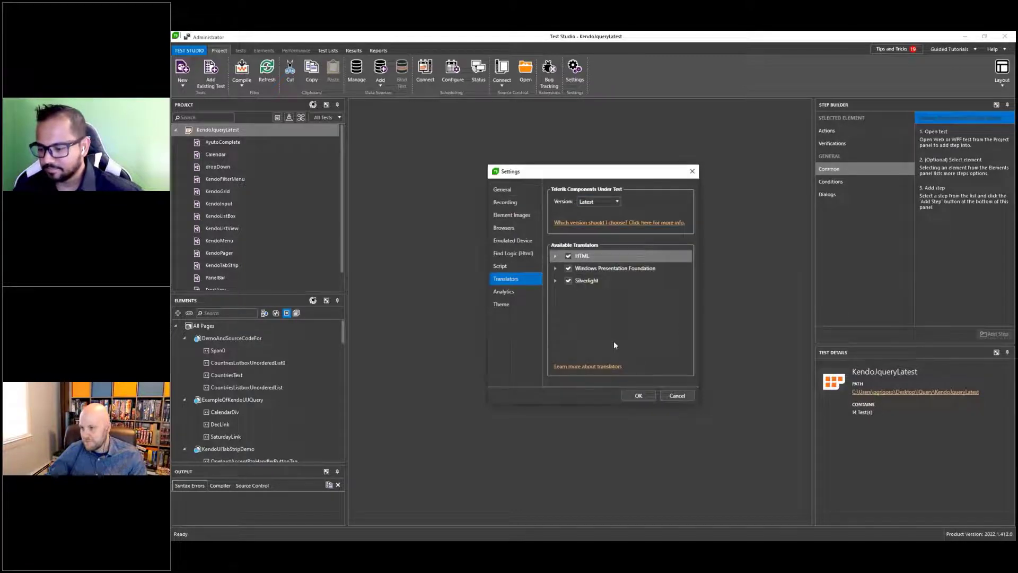